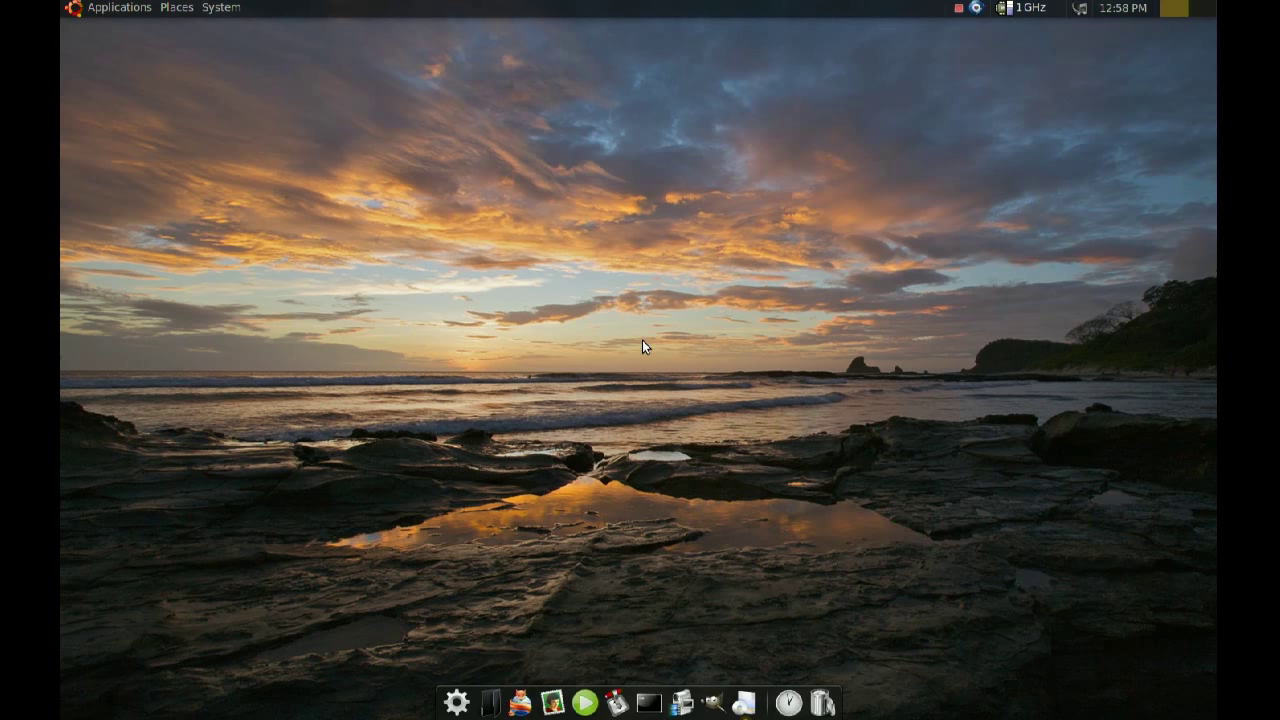
- In Synaptic, look up lm-sensors and then hddtemp to confirm both are installed, leaving hddtemp's details shown
left_click(744, 703)
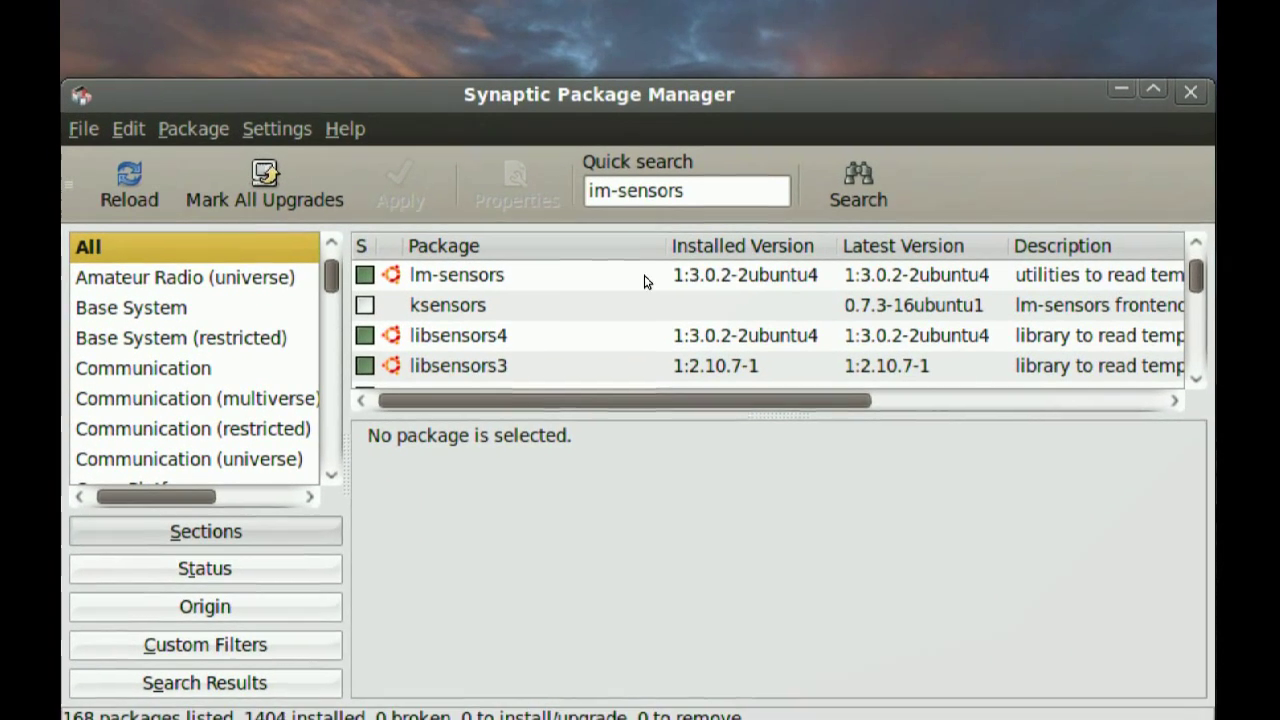
left_click(643, 285)
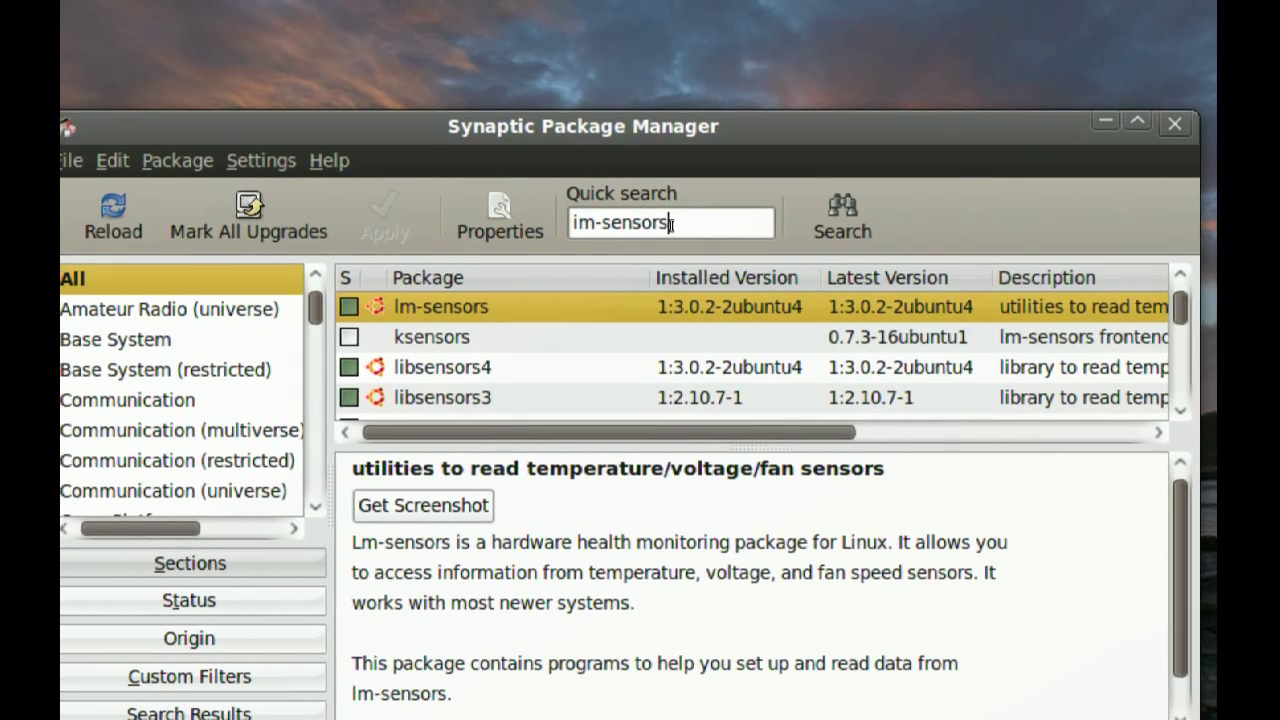
left_click_drag(688, 189, 587, 187)
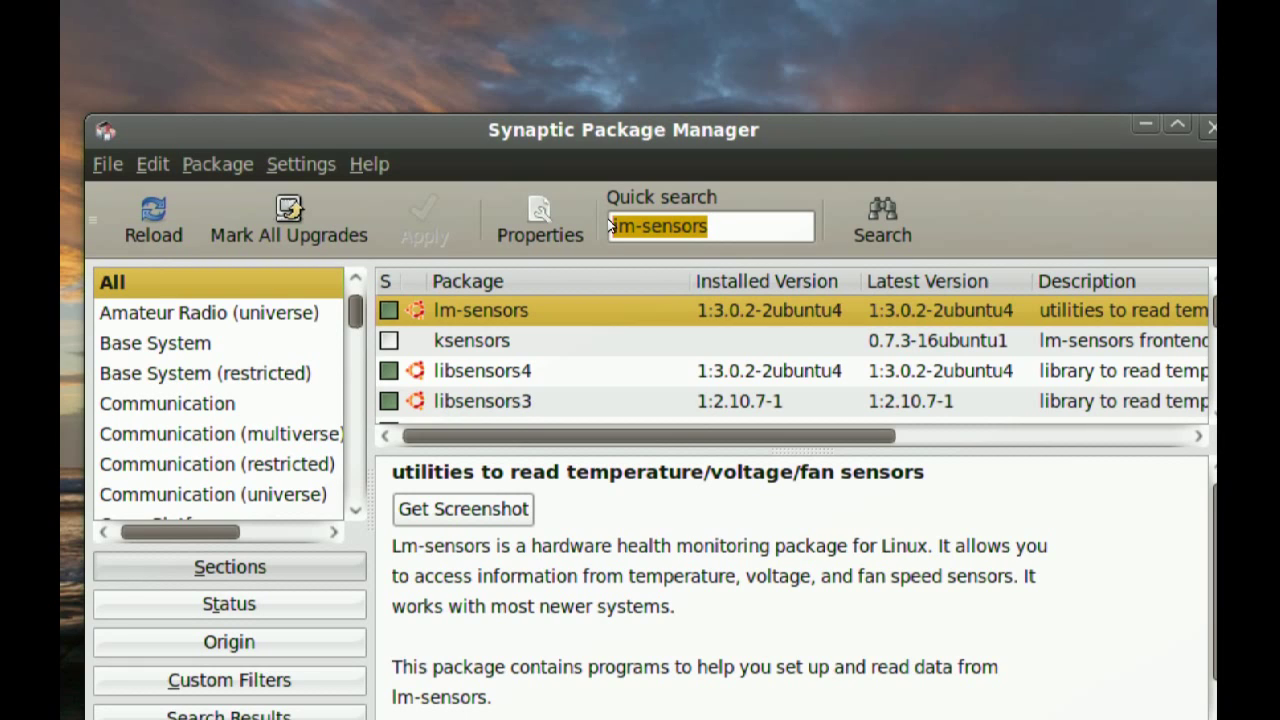
type("hddte")
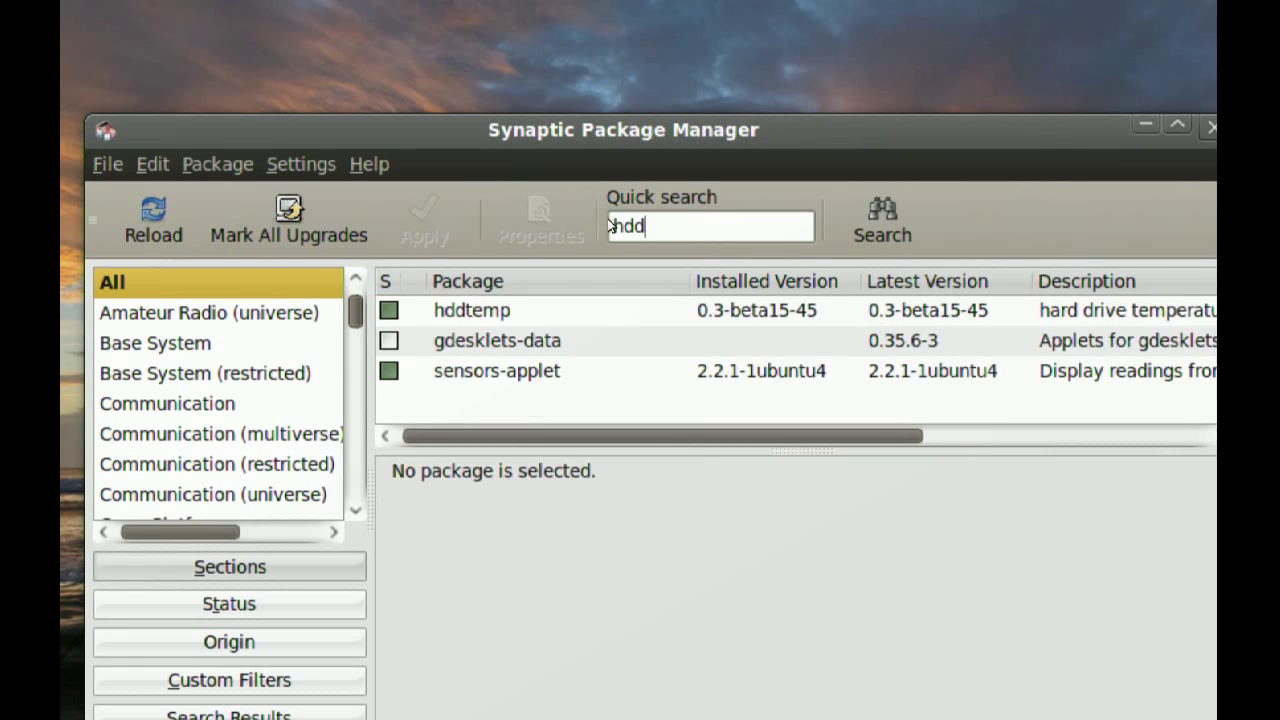
type("mp")
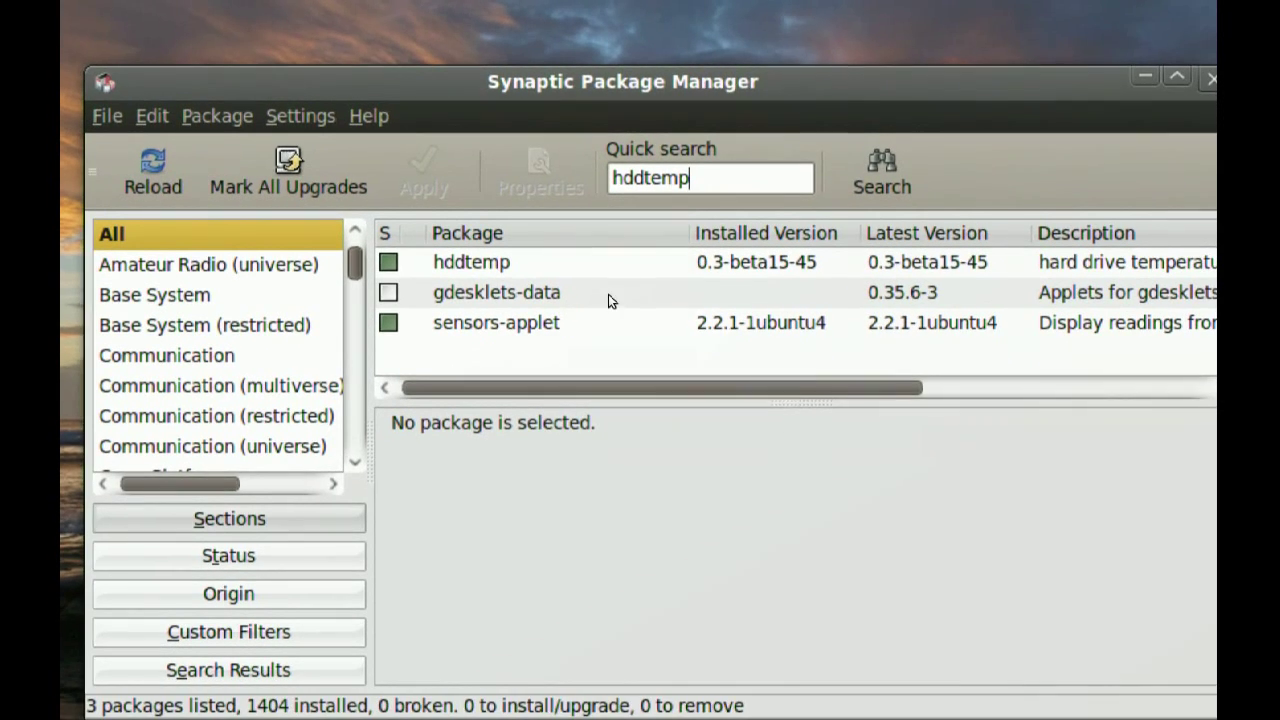
left_click(609, 310)
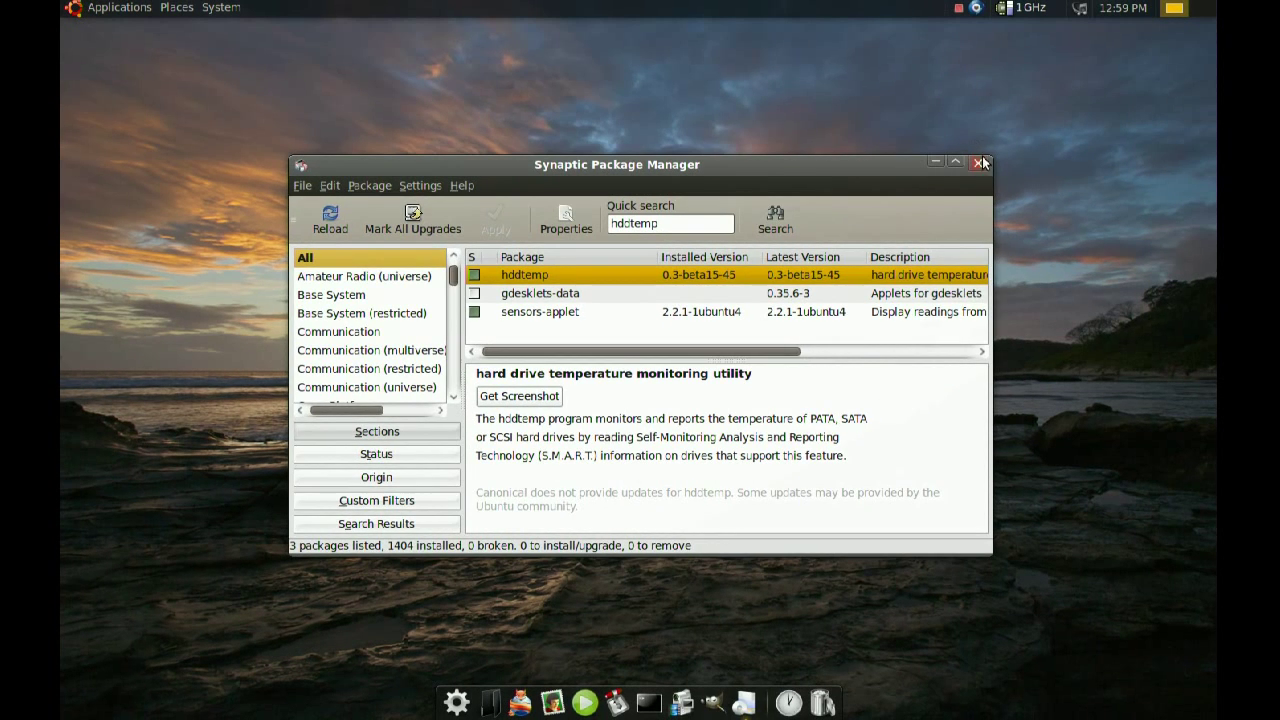
- Close Synaptic and run sudo sensors-detect in a new Terminal window
left_click(1186, 89)
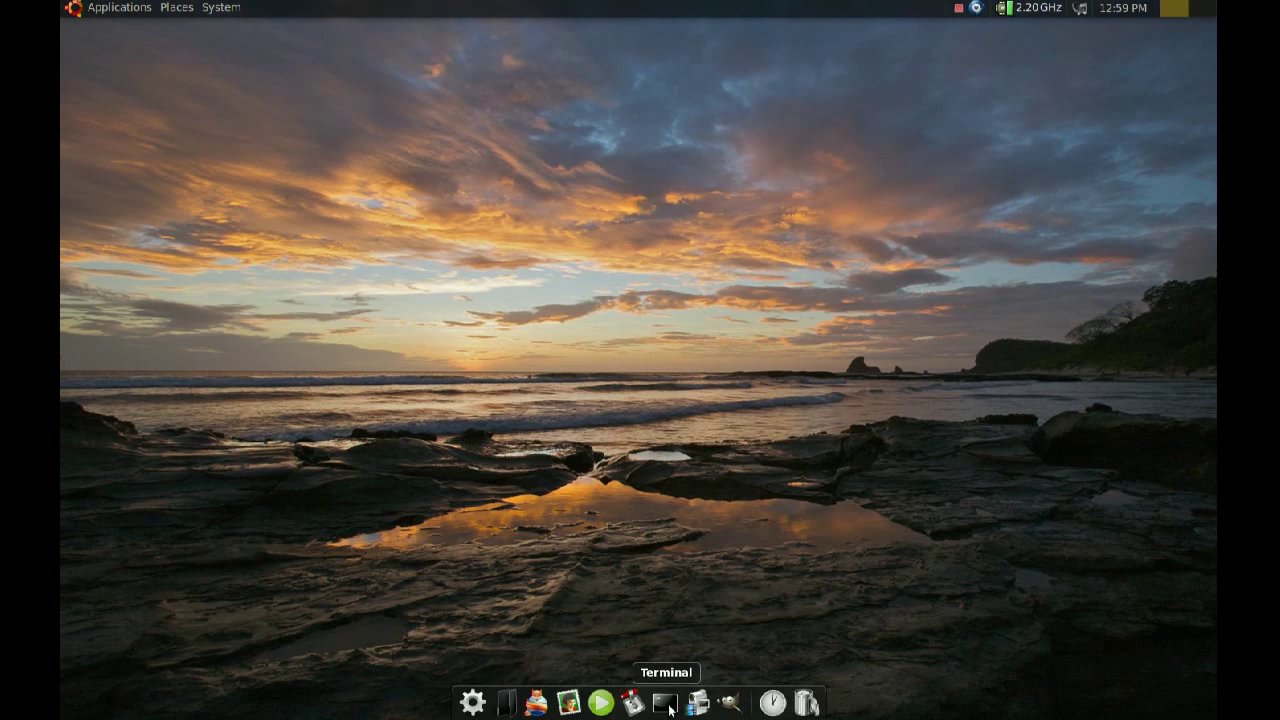
left_click(666, 703)
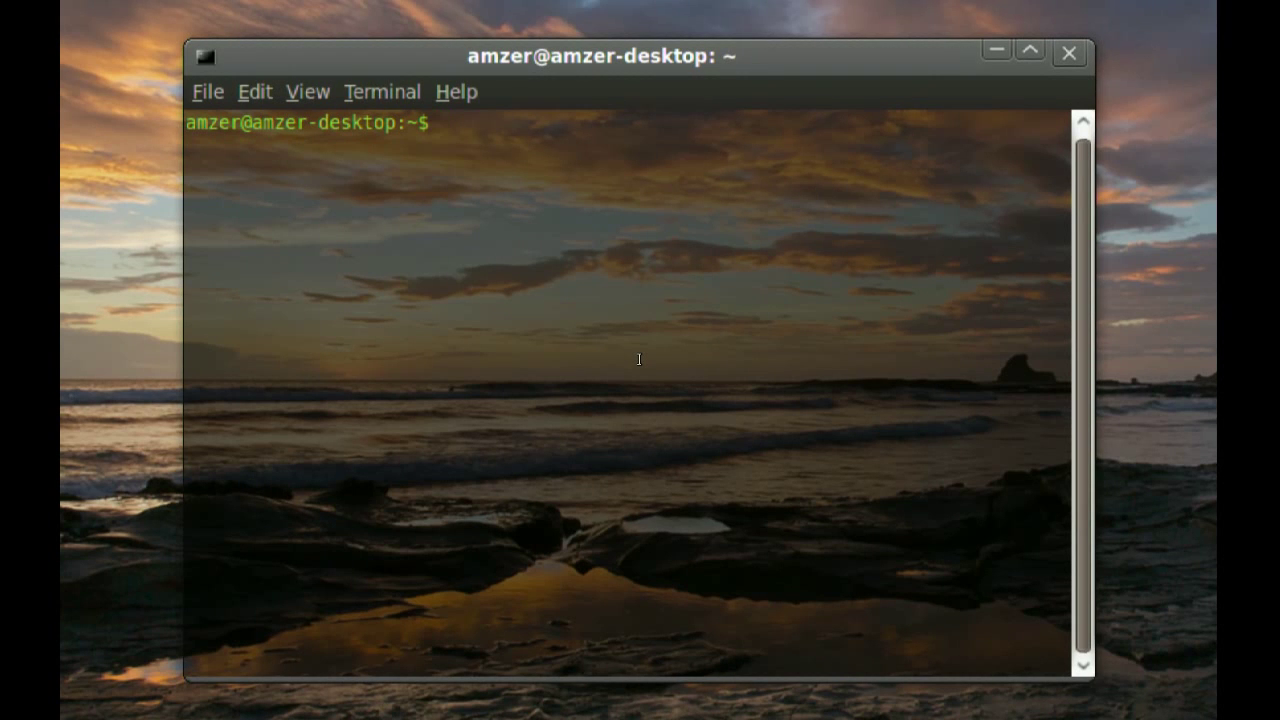
type("sudo sensors-")
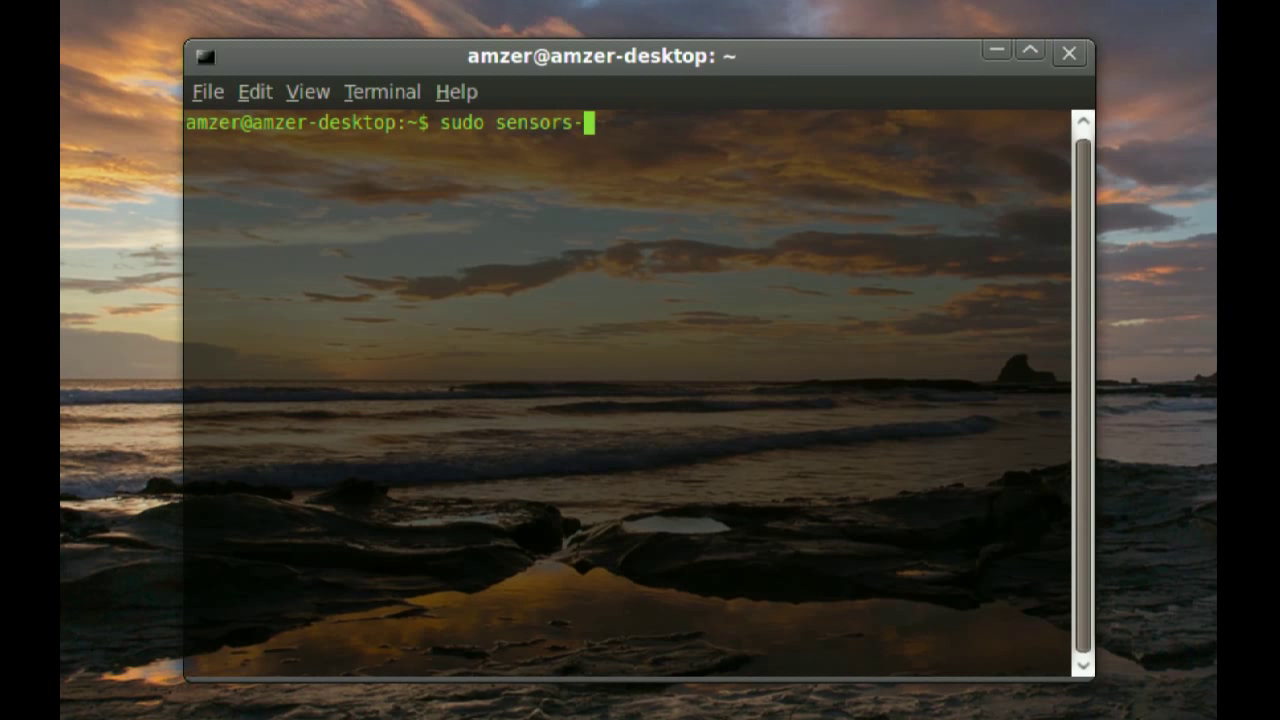
type("detect")
key("Return")
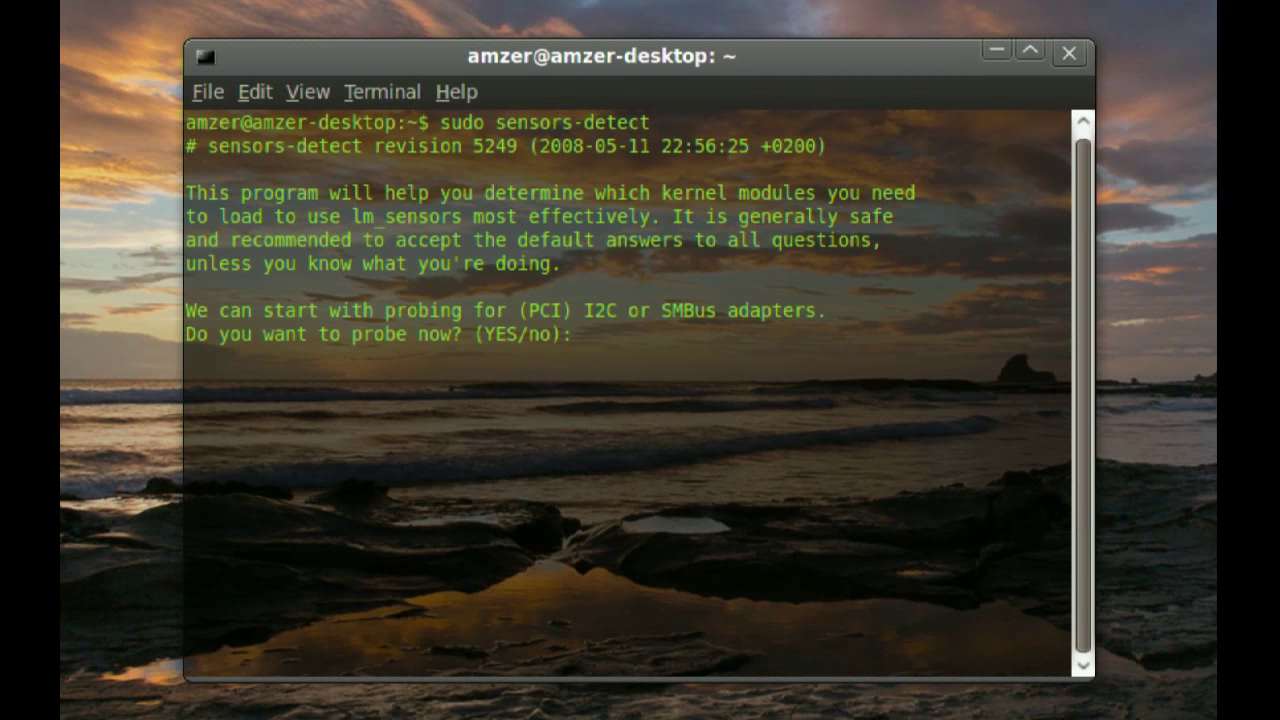
- Answer yes to probing the I2C/SMBus adapters i2c-0 through i2c-4
type("y")
key("Return")
type("y")
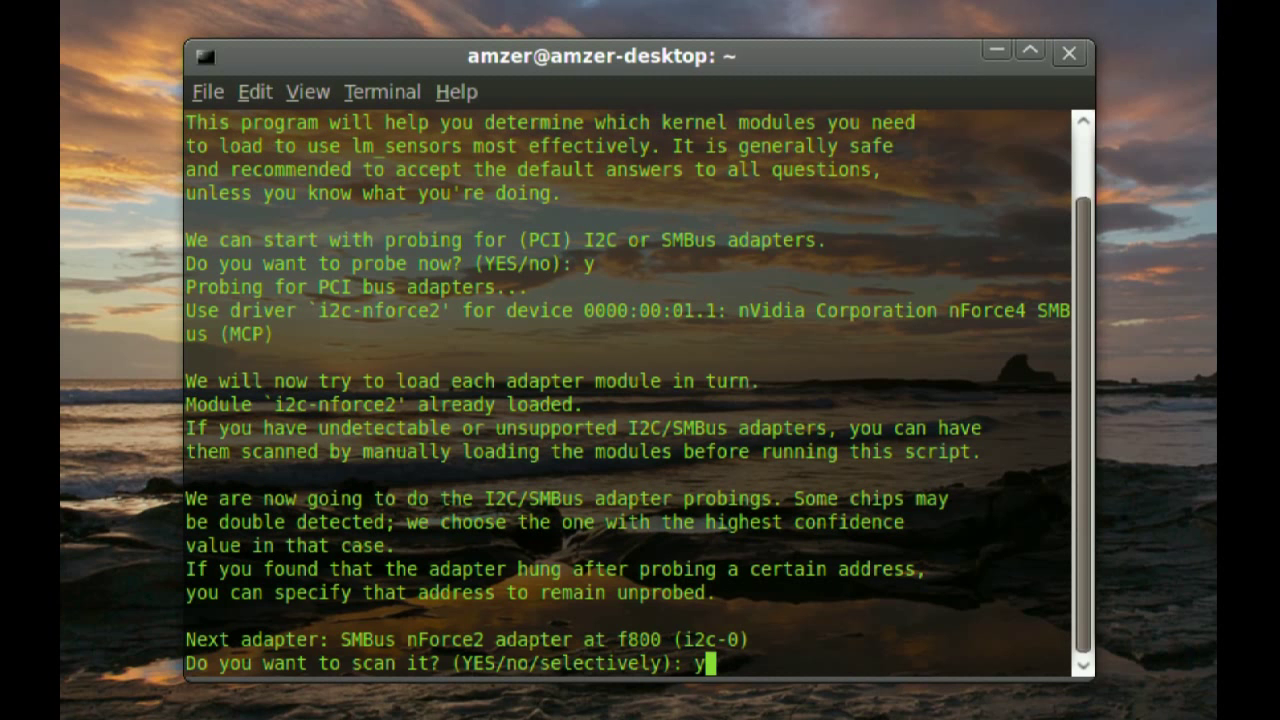
key("Return")
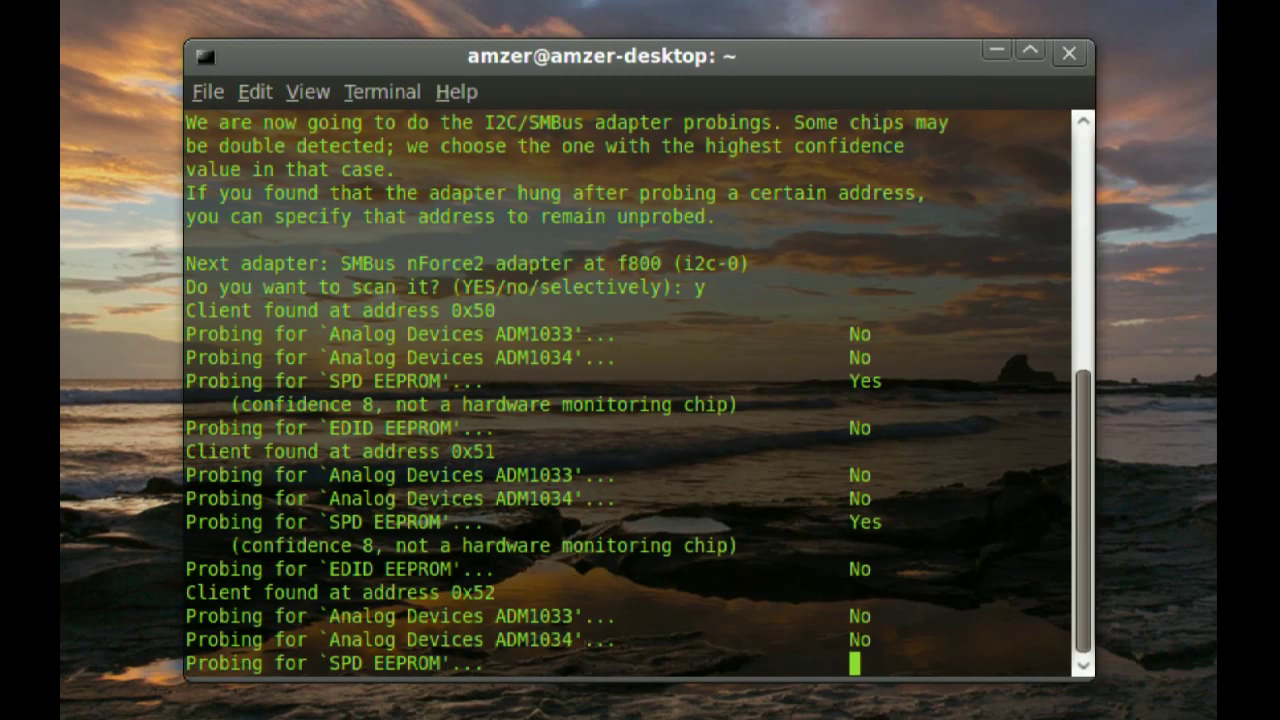
type("y")
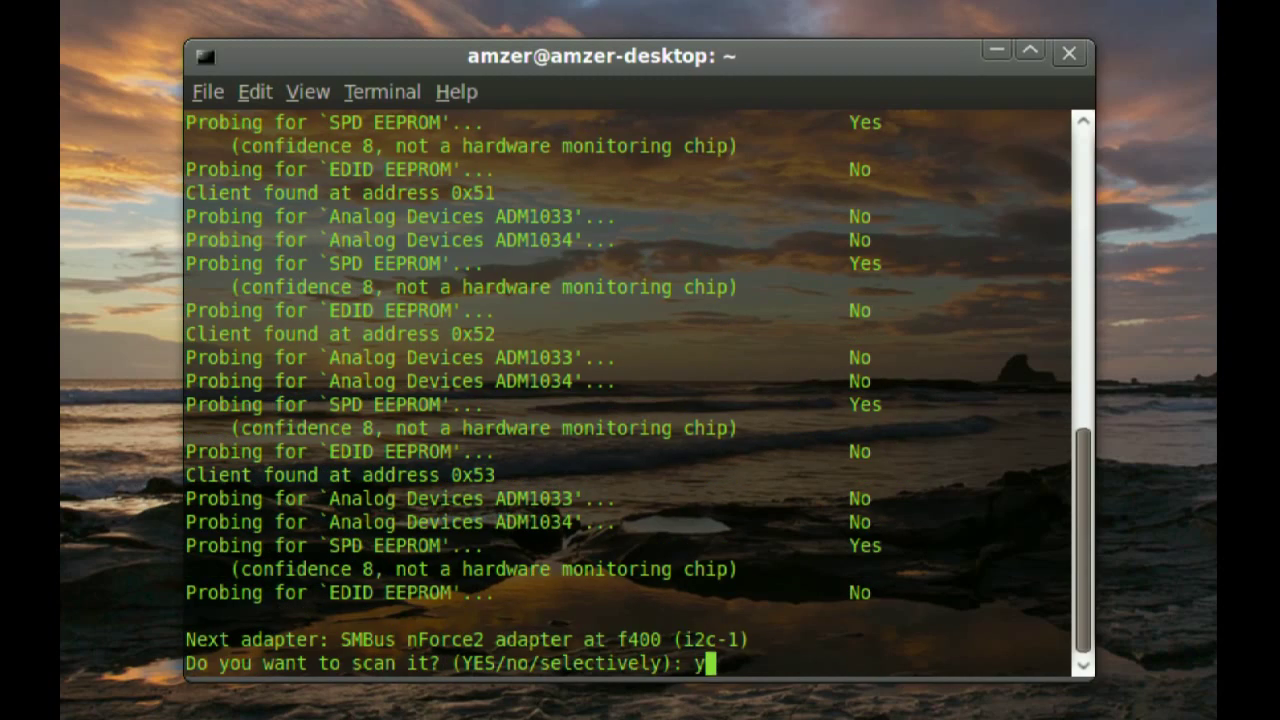
key("Return")
type("y")
key("Return")
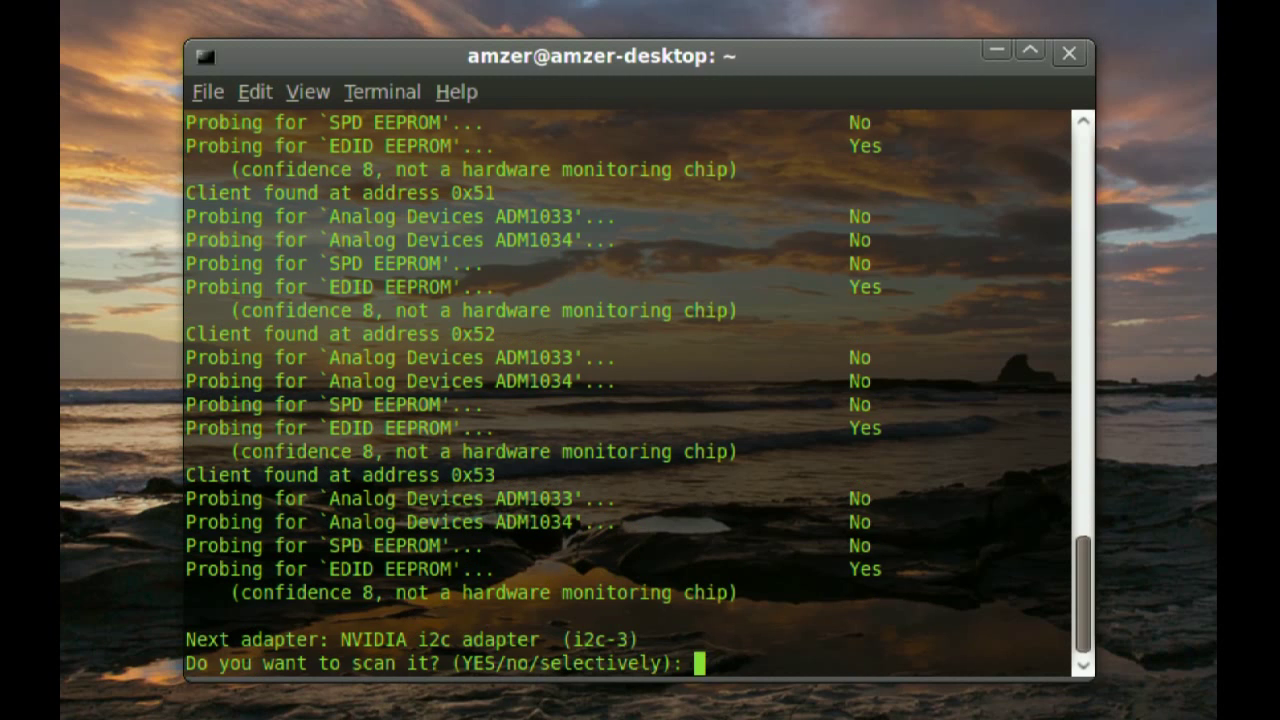
type("y")
key("Return")
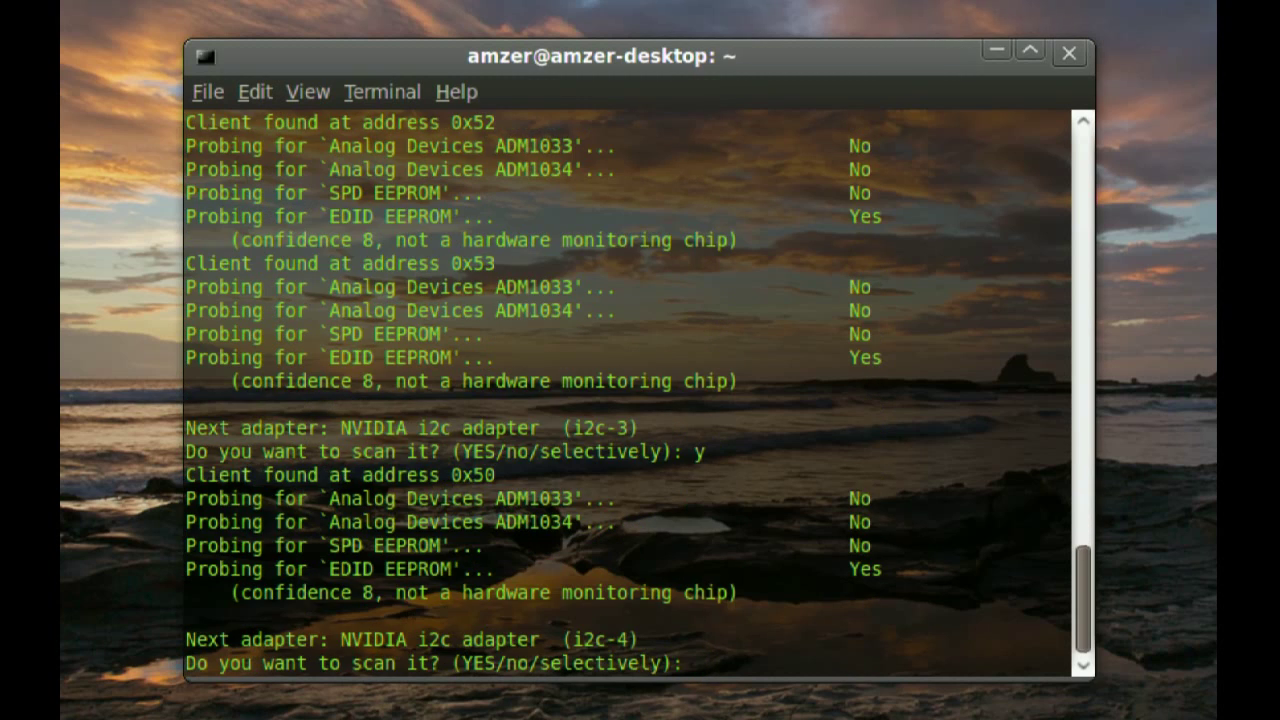
type("y")
key("Return")
- Answer yes to the ISA, Super I/O and south-bridge scans and continue past the probe summary
type("y")
key("Return")
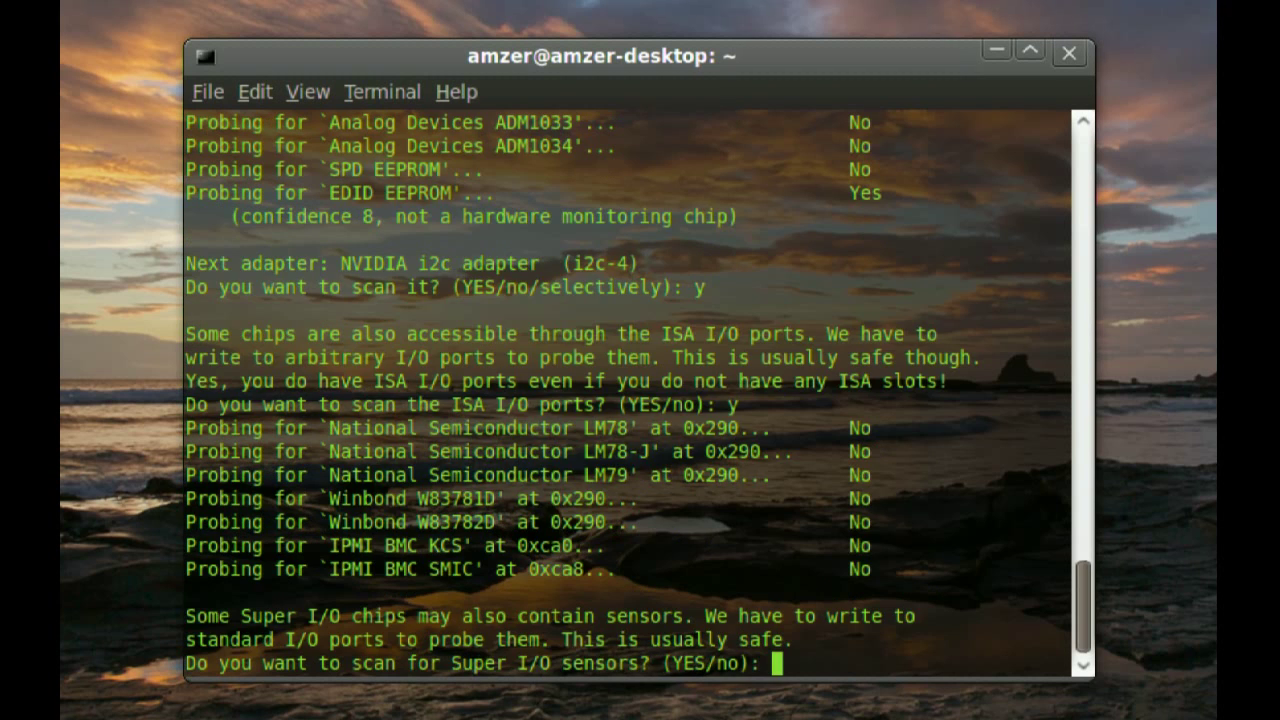
type("y")
key("Return")
type("y")
key("Return")
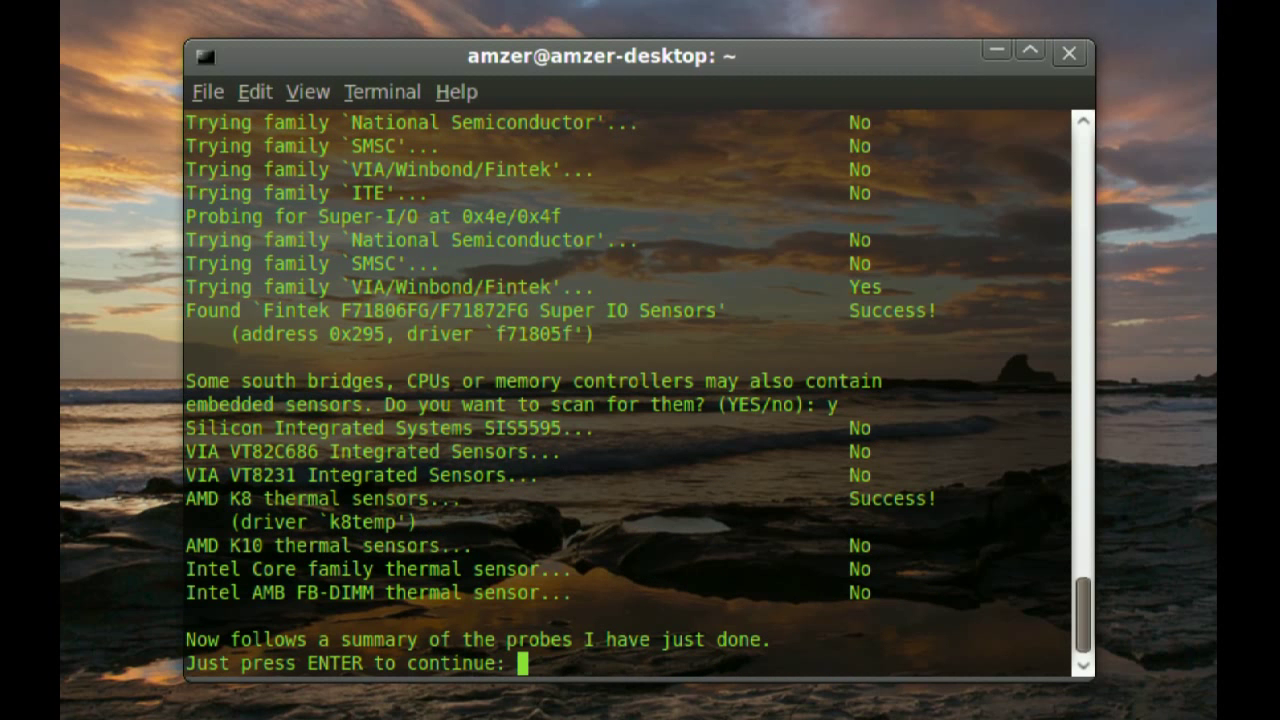
type("y")
key("Return")
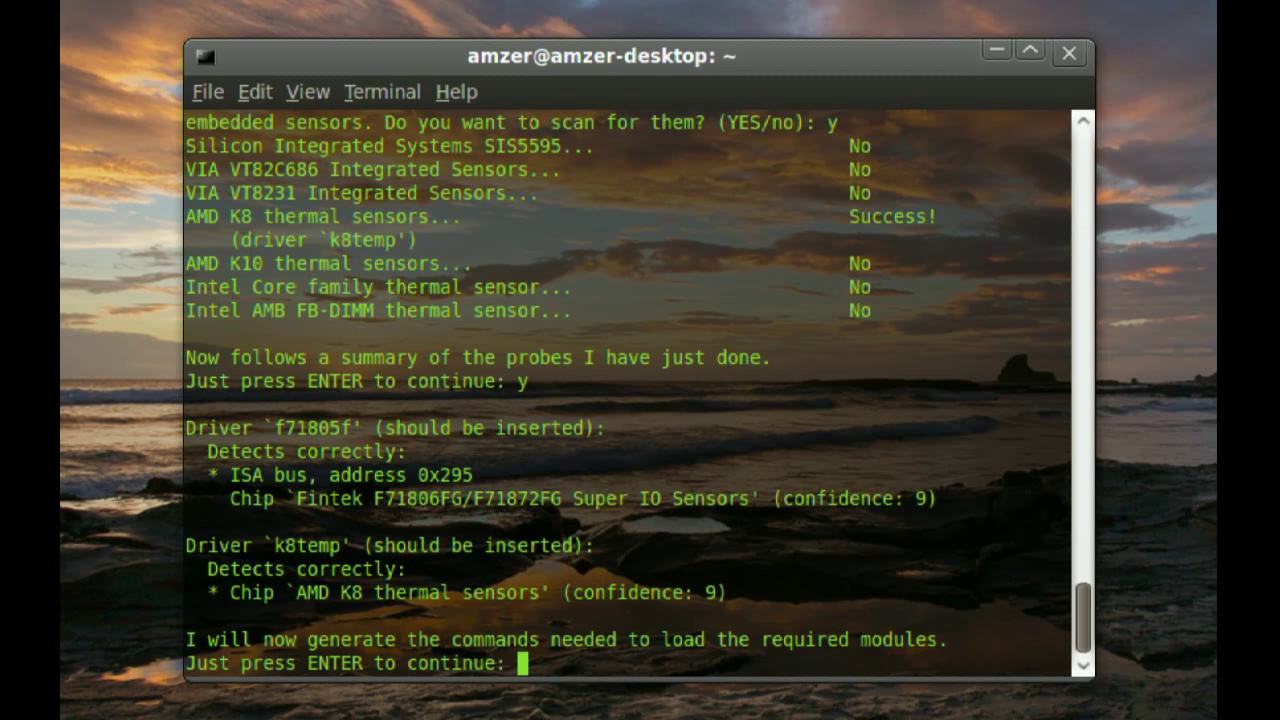
type("y")
key("Return")
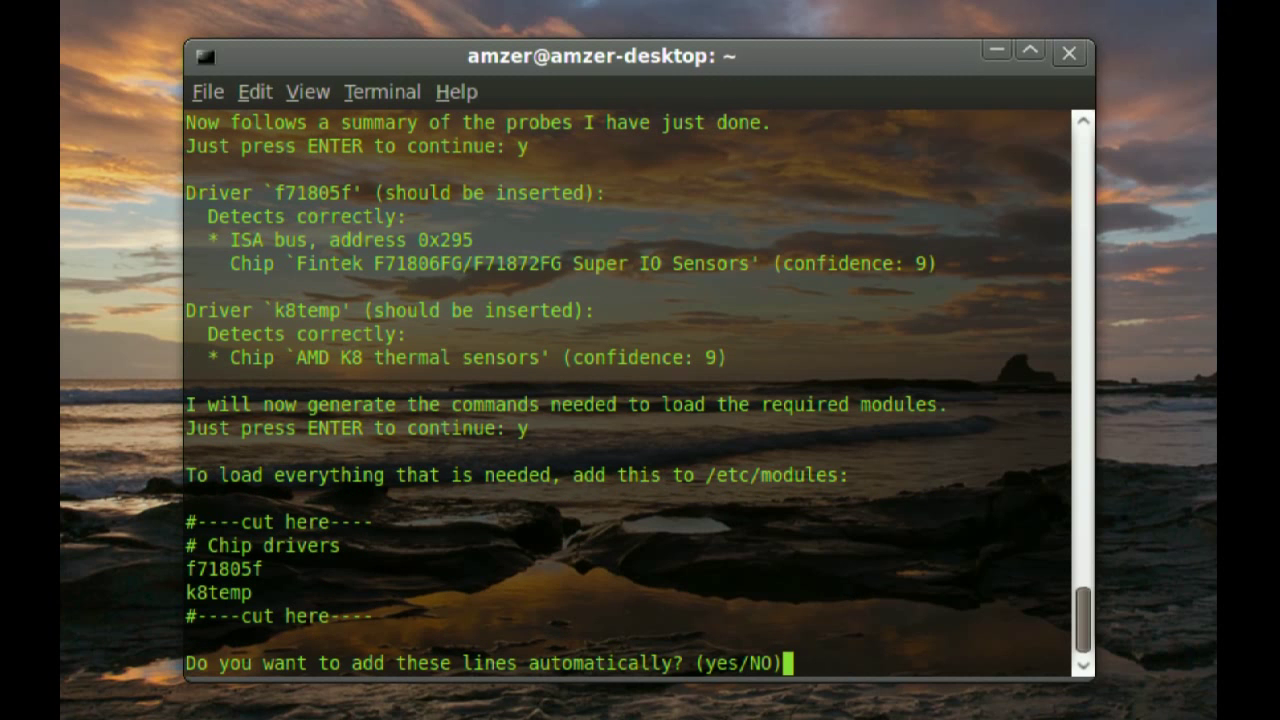
- Add the drivers to /etc/modules, then load f71805f and k8temp with sudo modprobe
type("y")
key("Return")
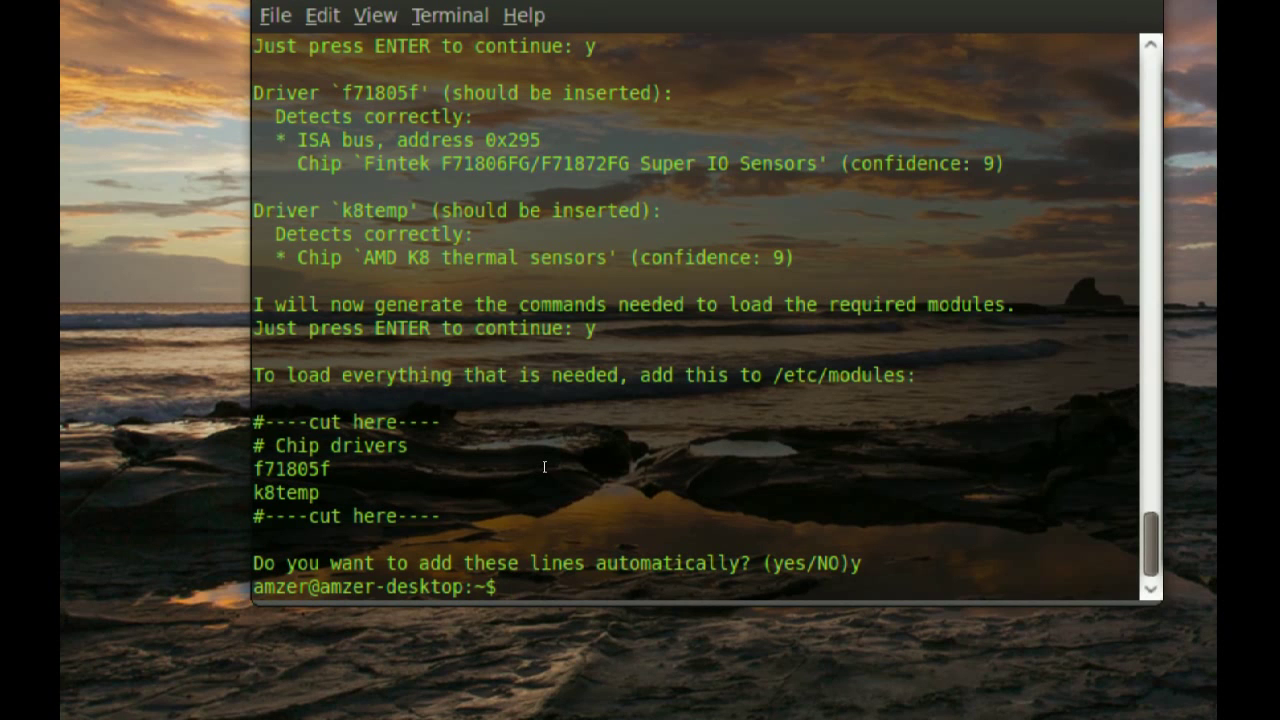
type("sudo mod")
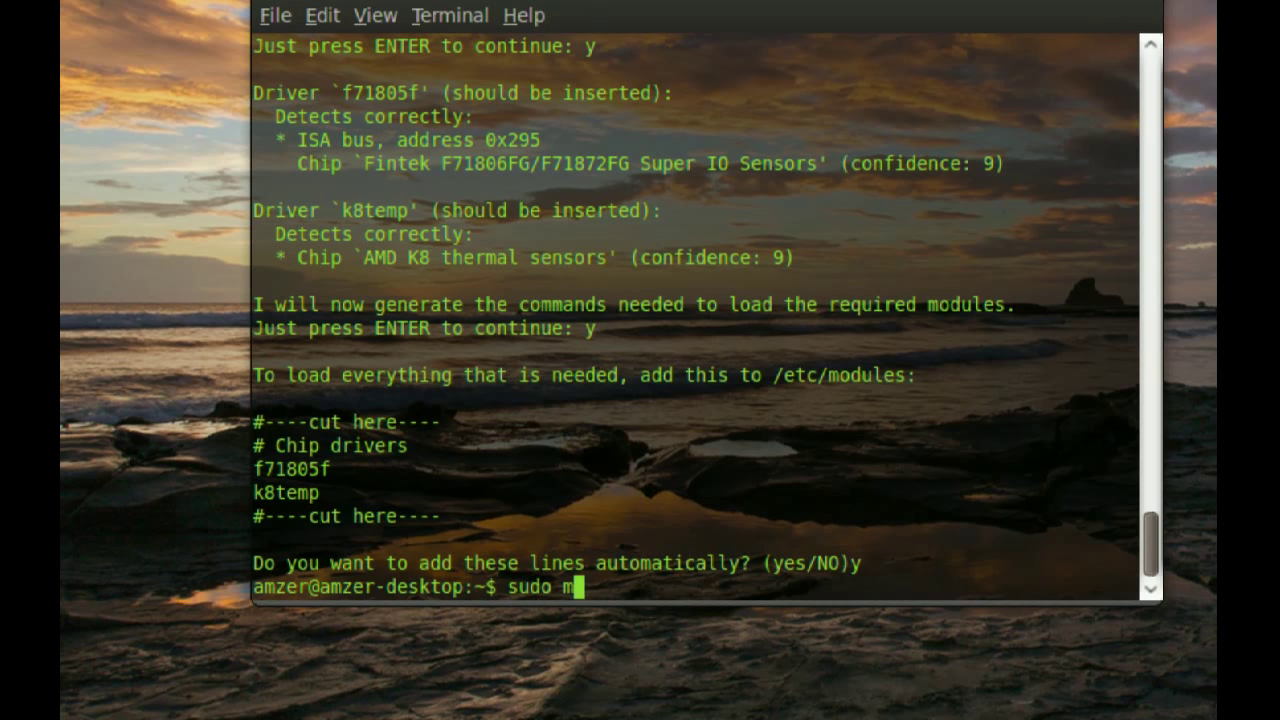
type("probe")
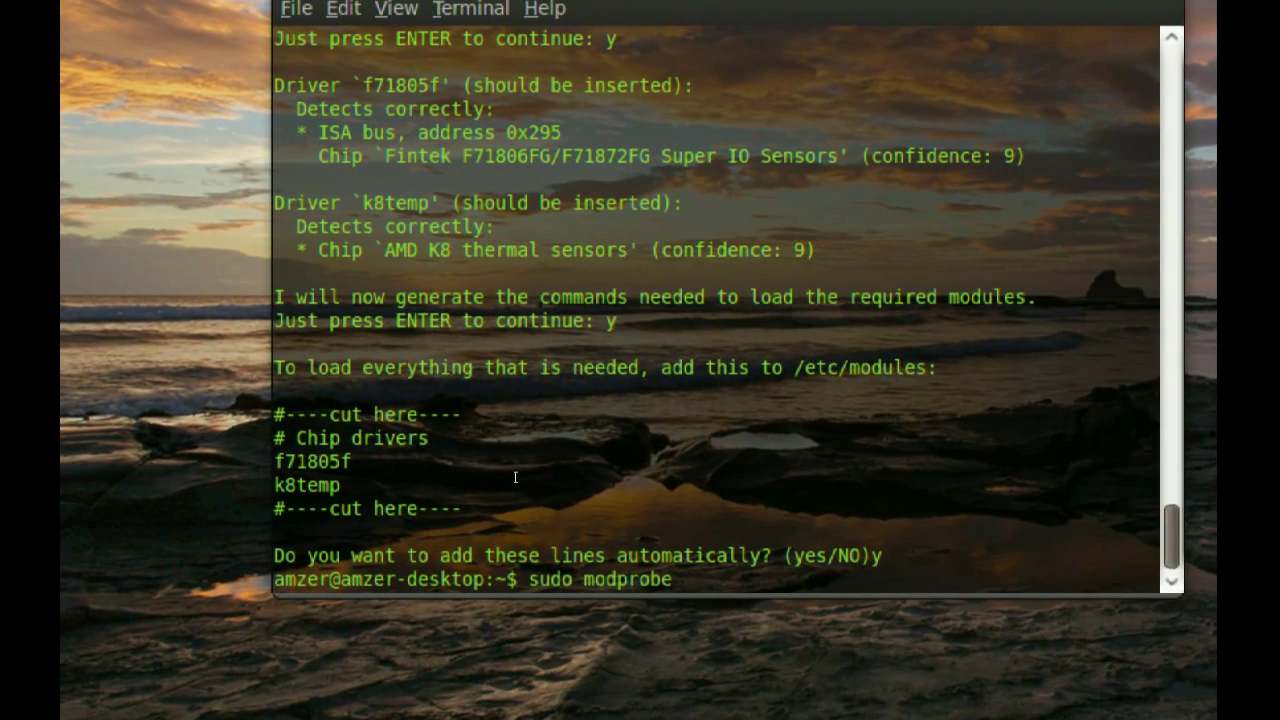
type("f71805f")
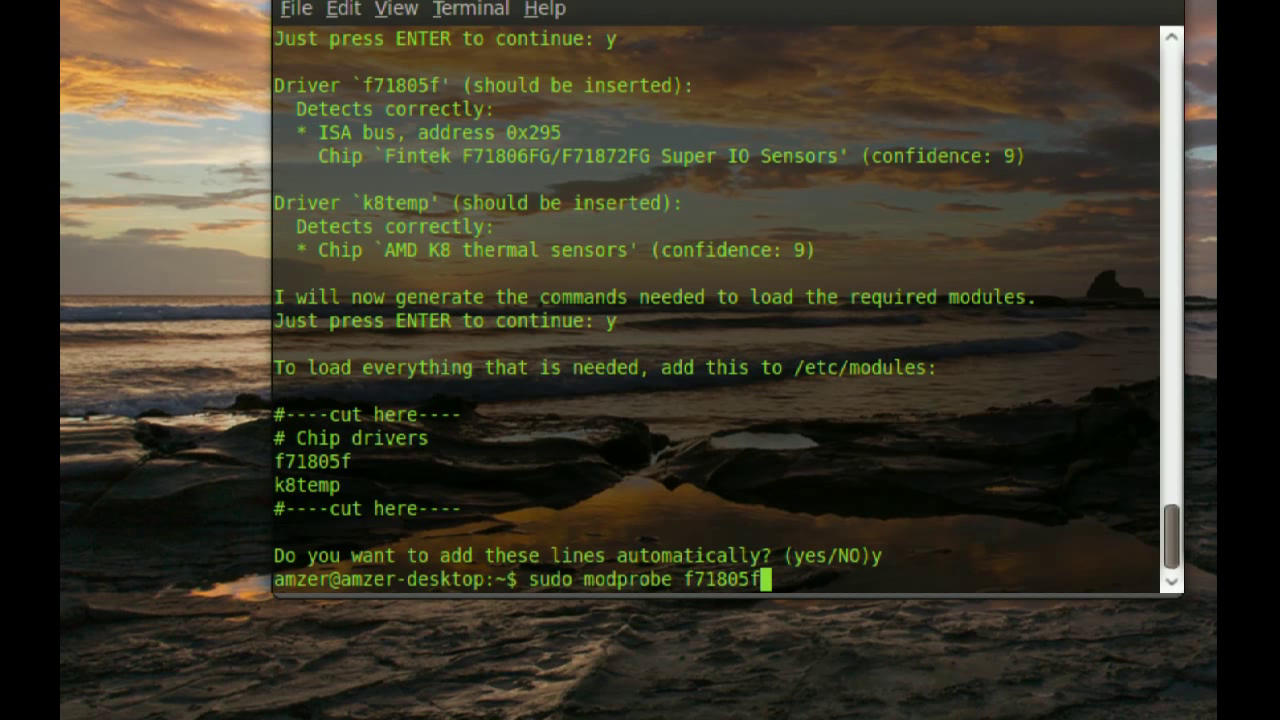
key("Return")
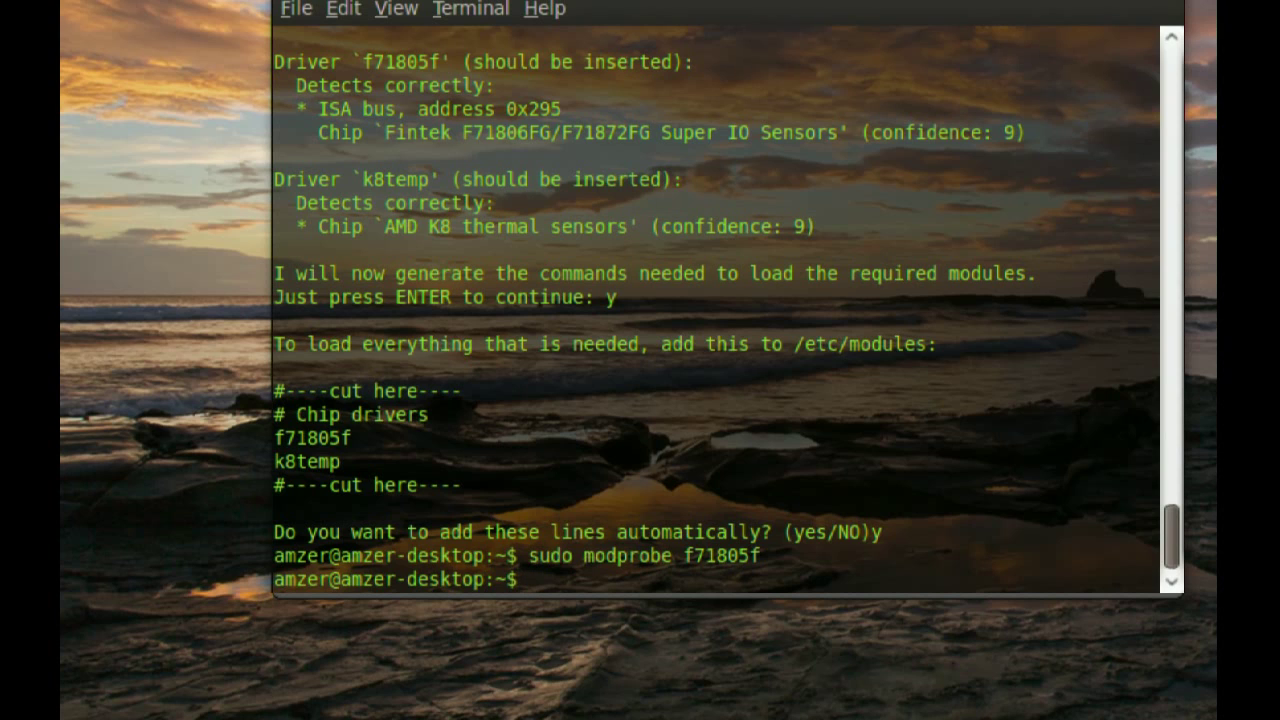
type("sudo mo")
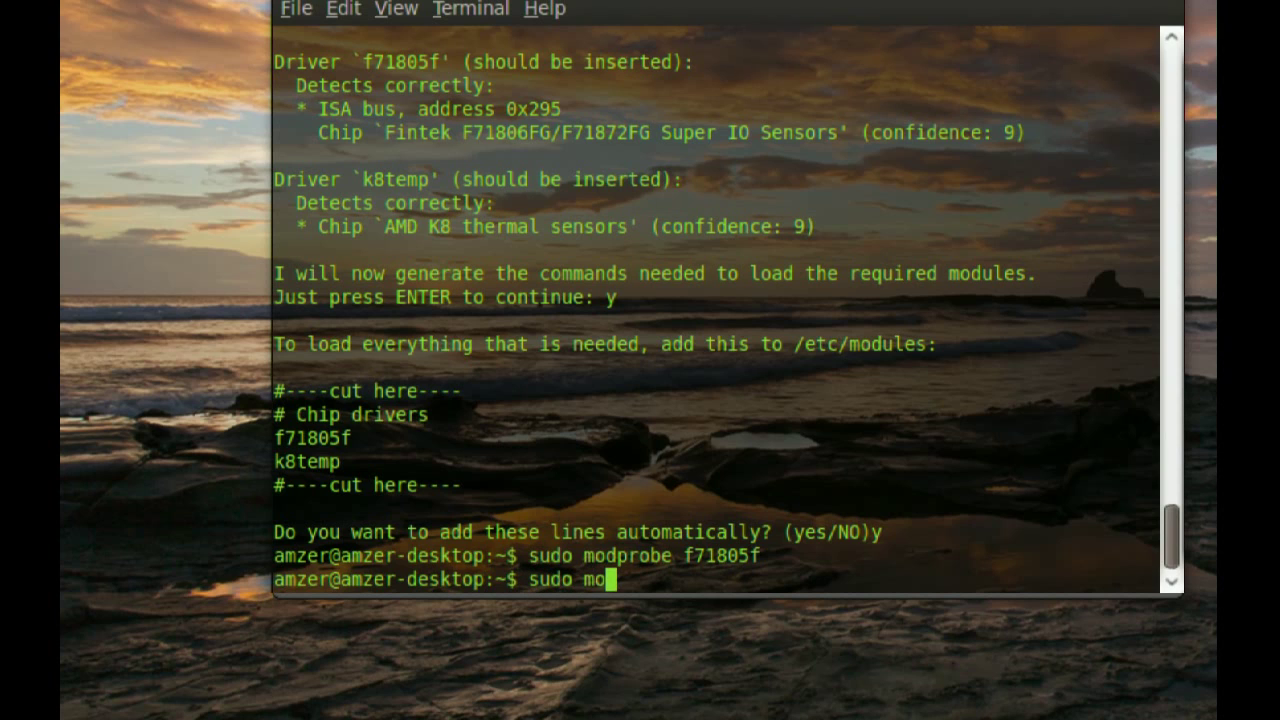
type("dprobe ")
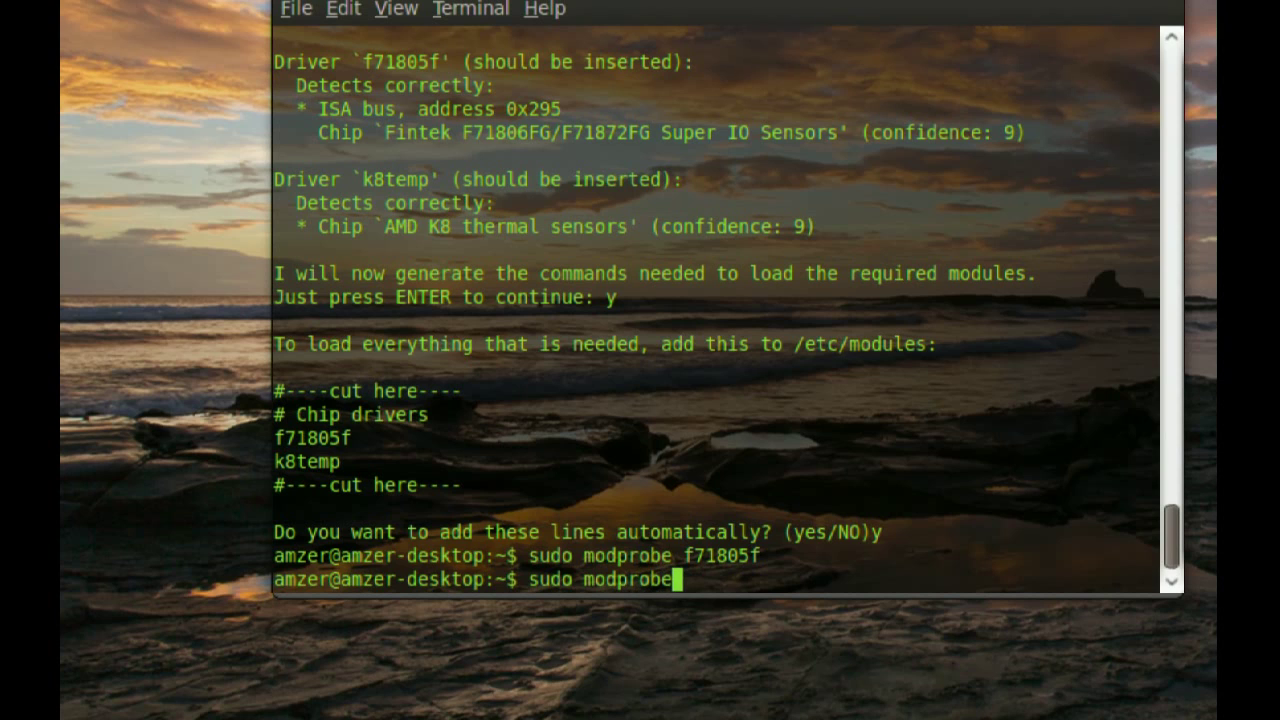
type("k8")
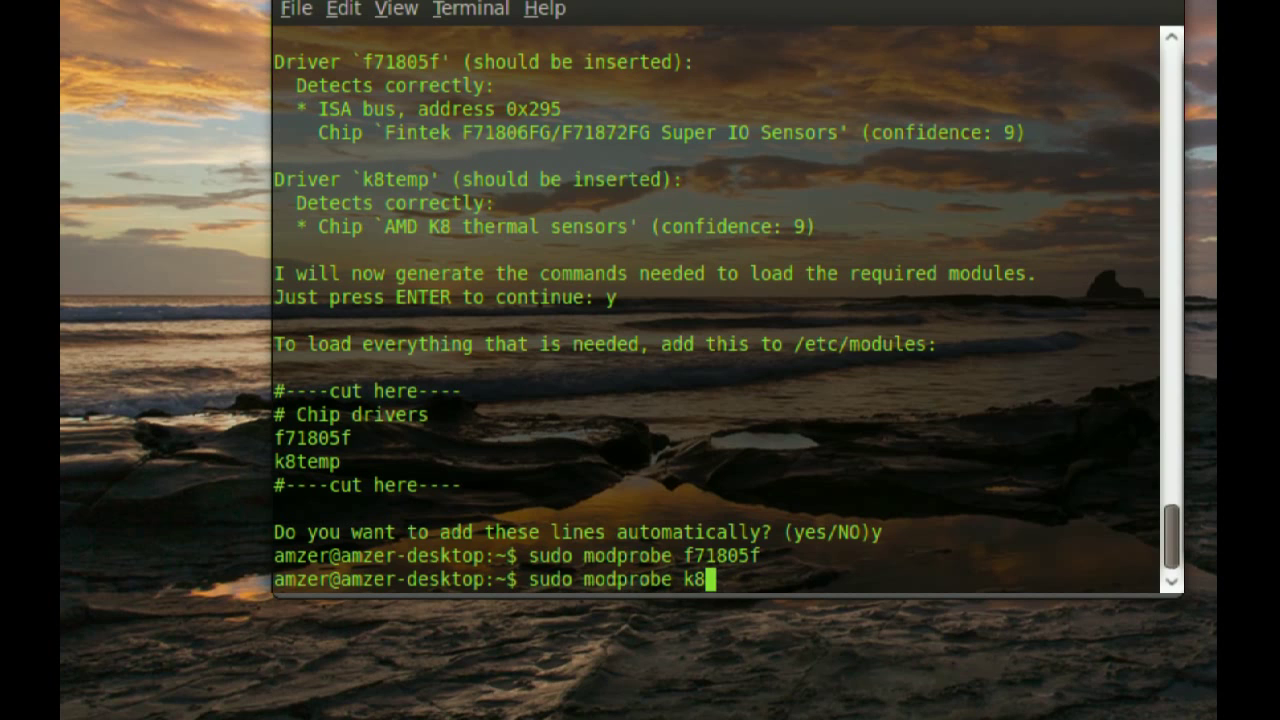
type("temp")
key("Return")
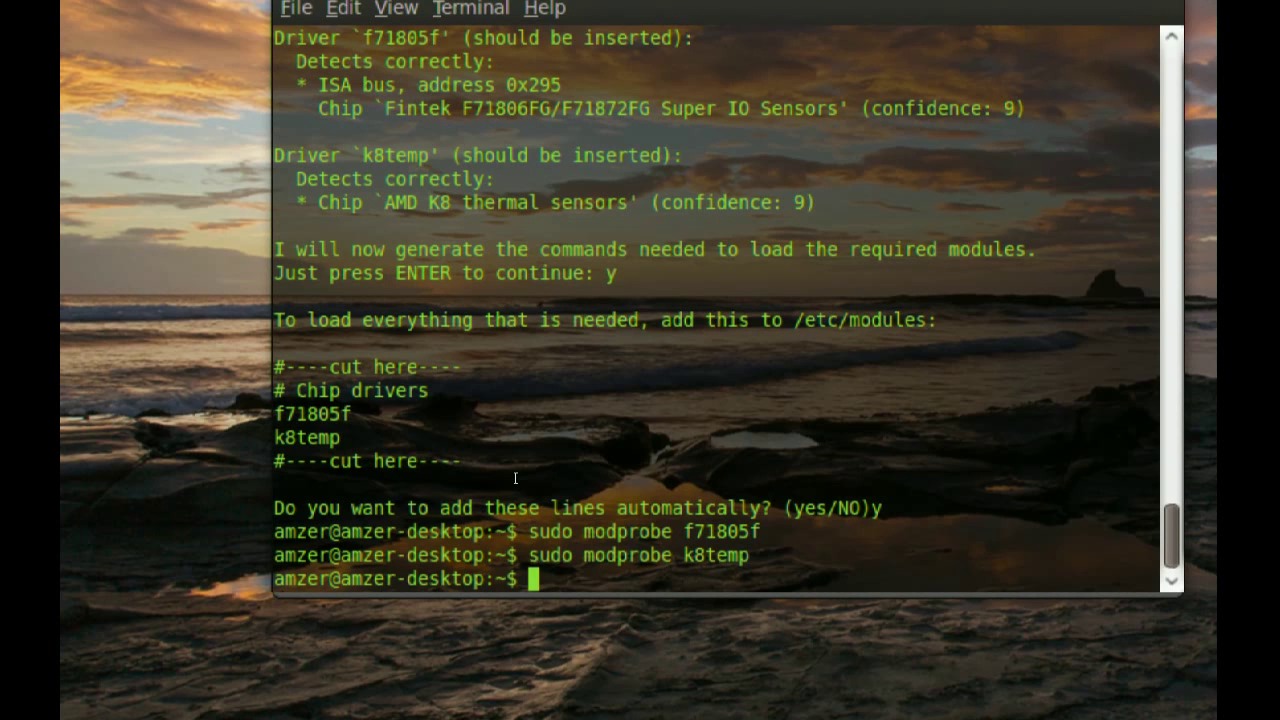
- Run sensors to list voltages, fan1 at 3667 RPM and temperatures, then bring up the launcher search
type("sensor")
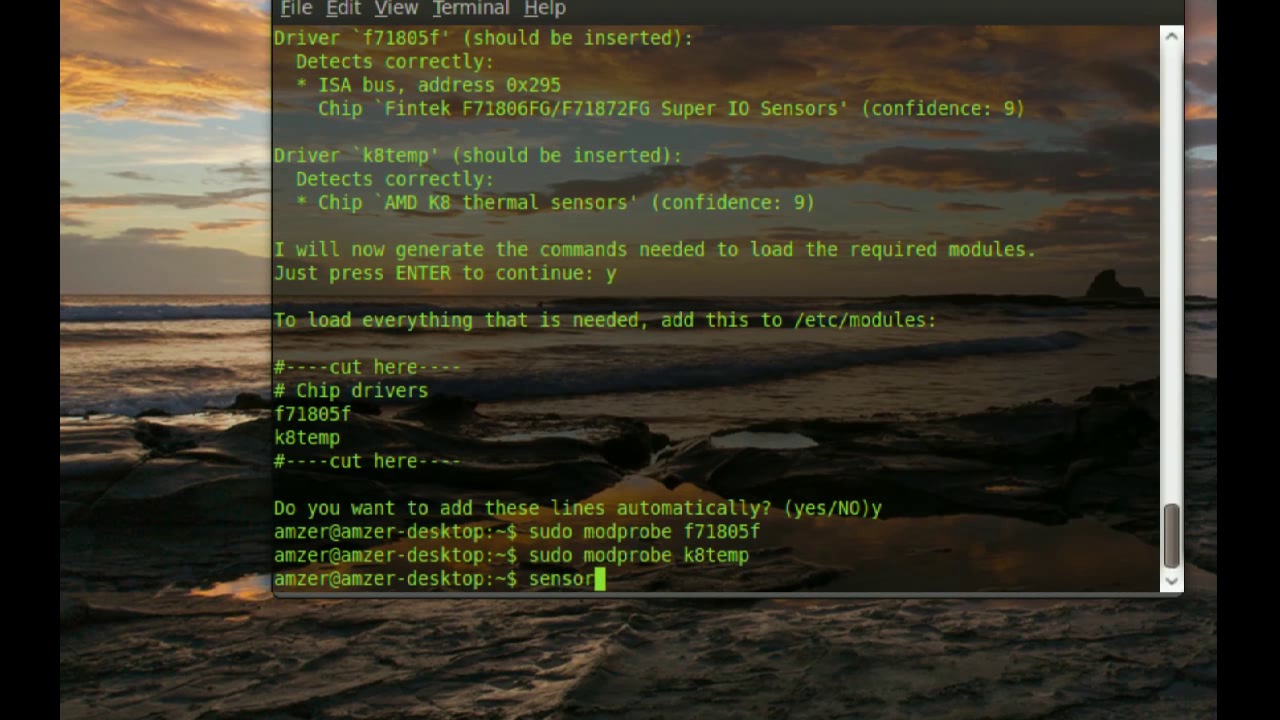
type("s")
key("Return")
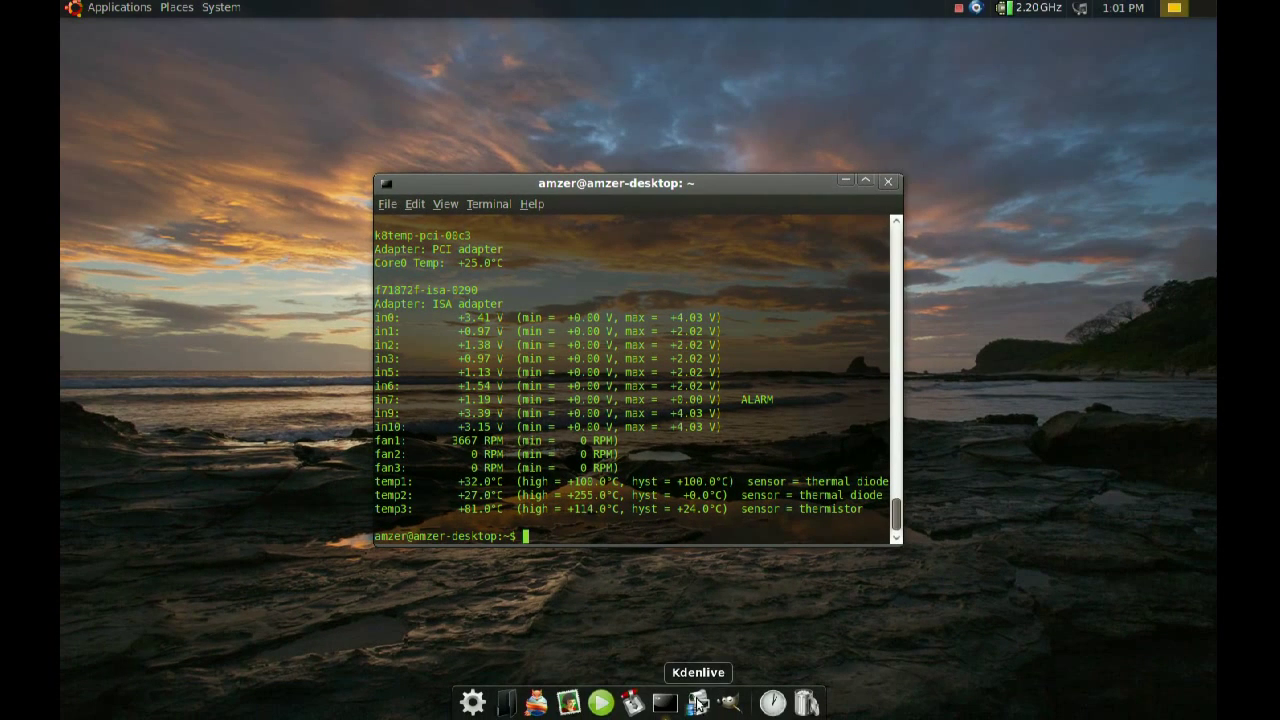
key("super+space")
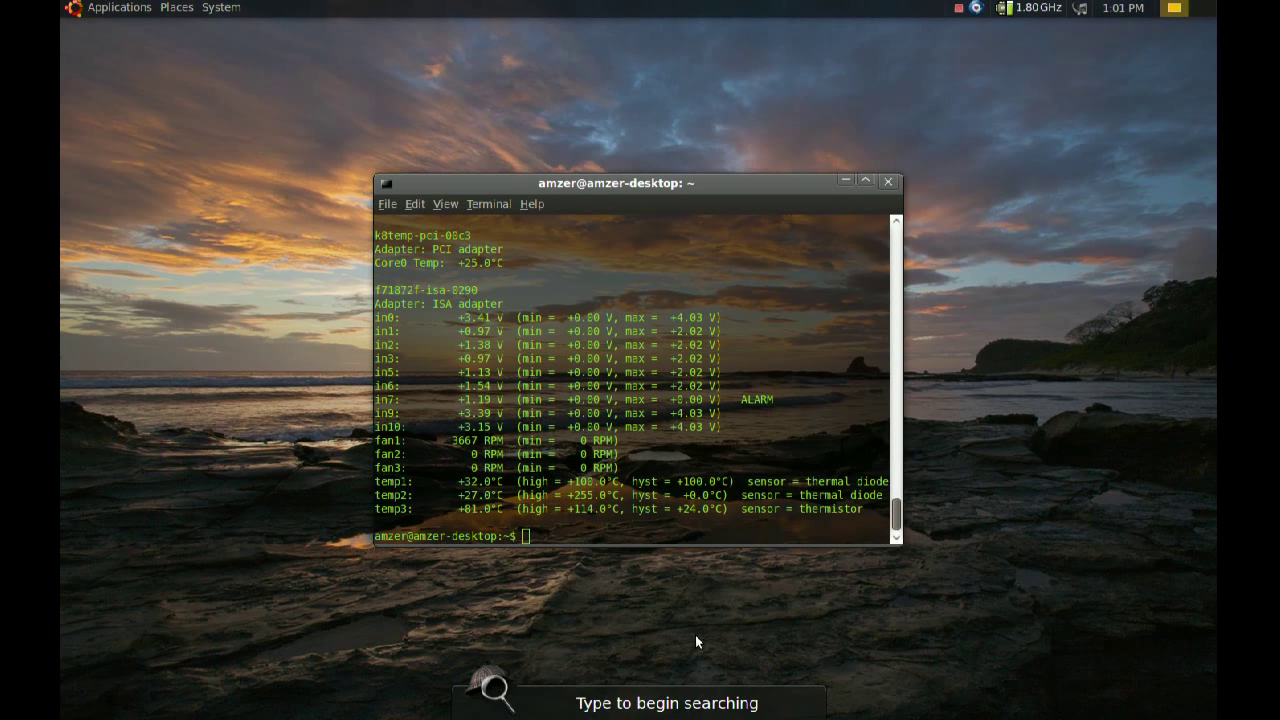
- Start Synaptic from the launcher, find sensors-applet 2.2.1-1ubuntu4 listed as installed, then close it
type("s")
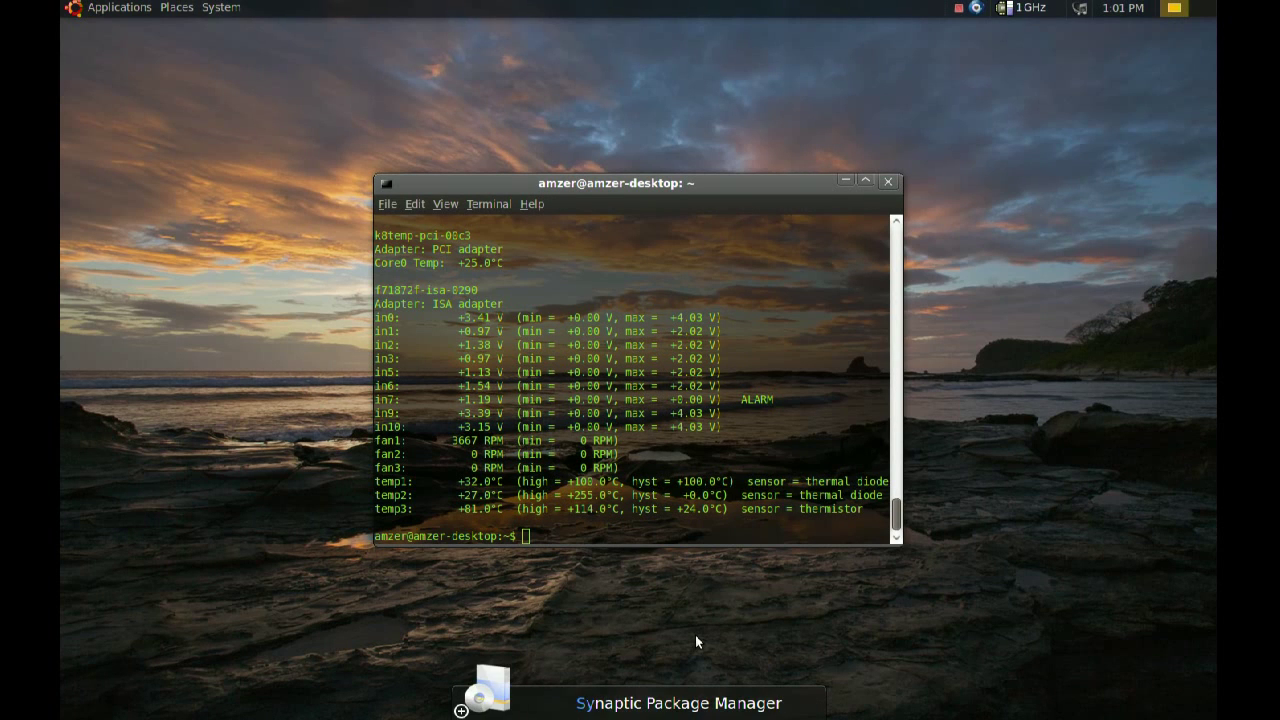
key("Return")
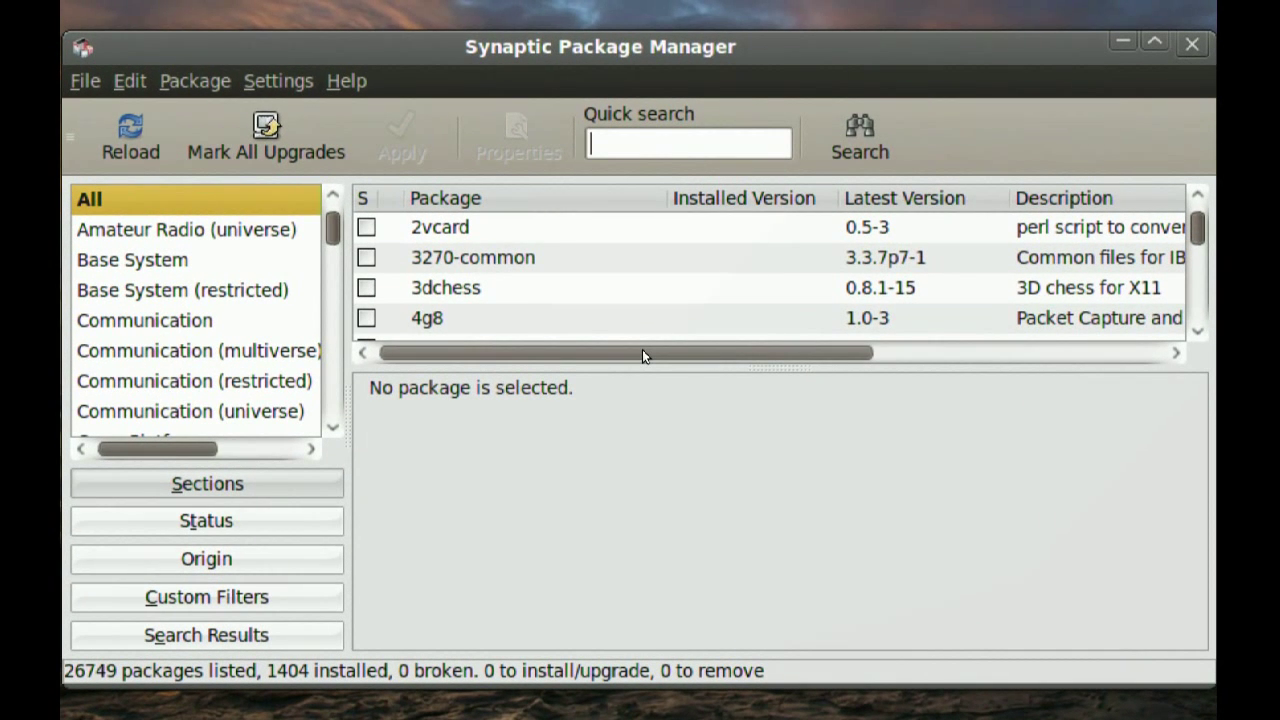
type("sensors-applet")
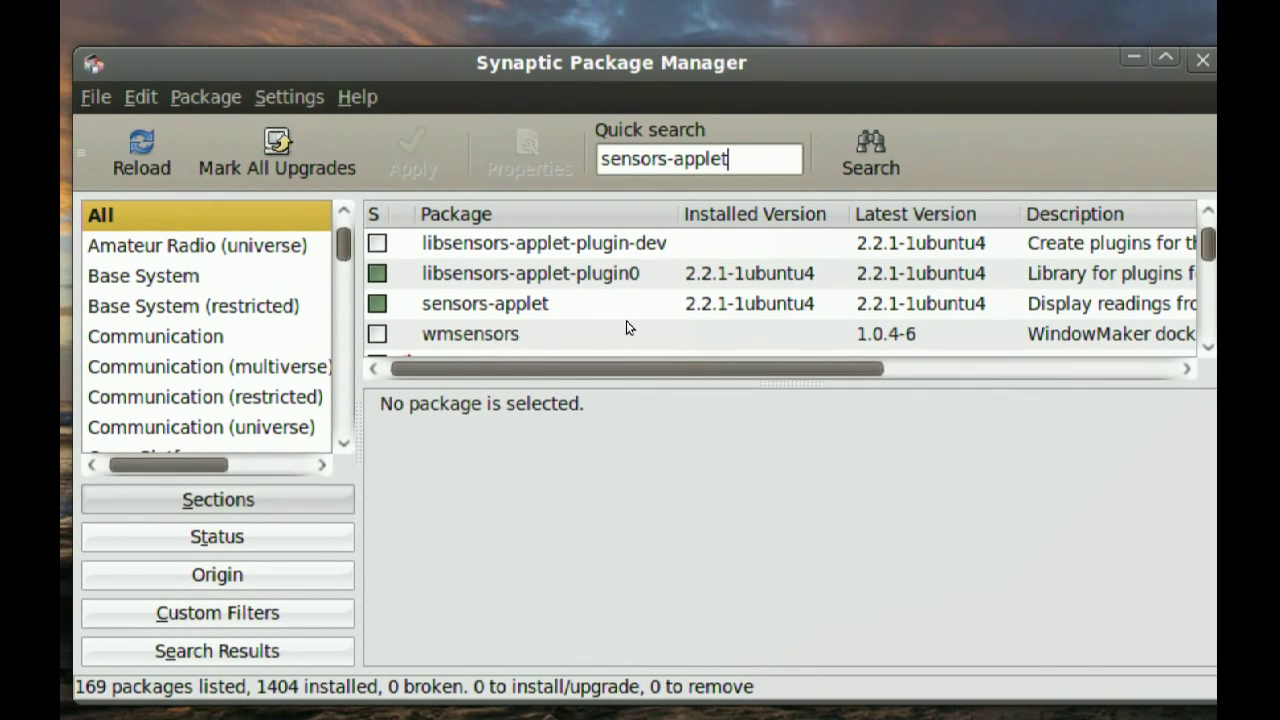
left_click(610, 288)
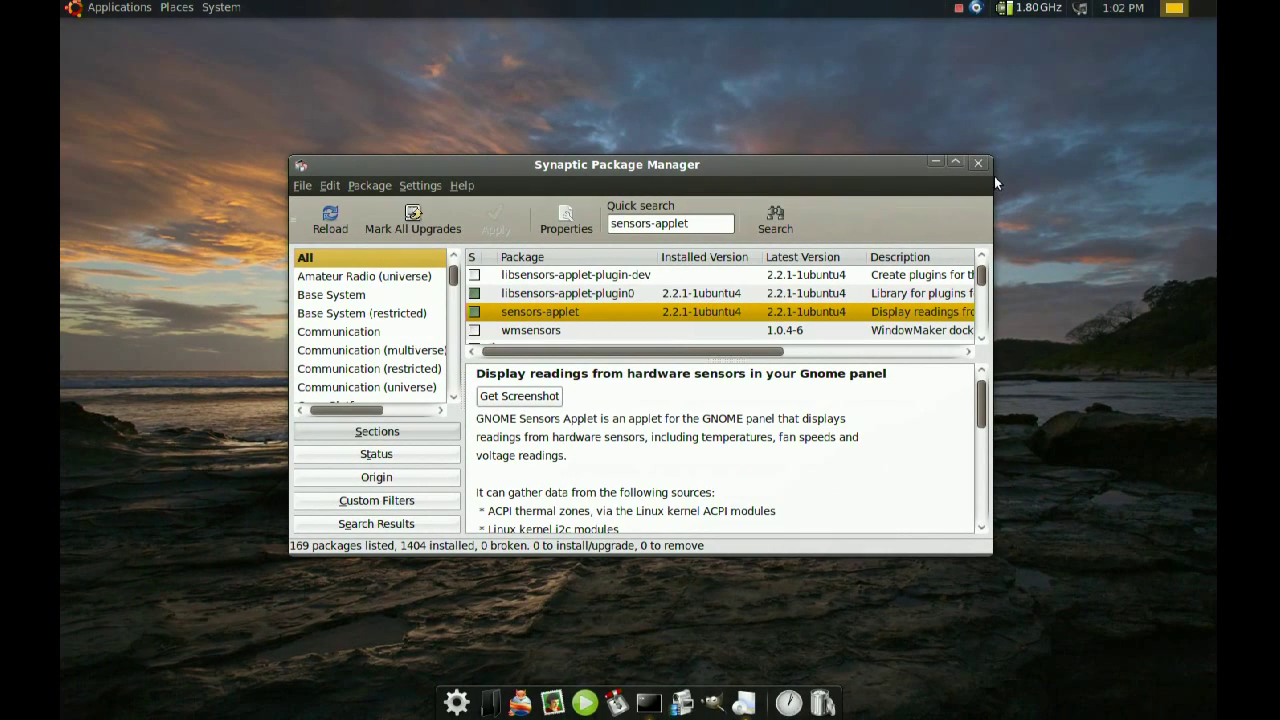
left_click(984, 165)
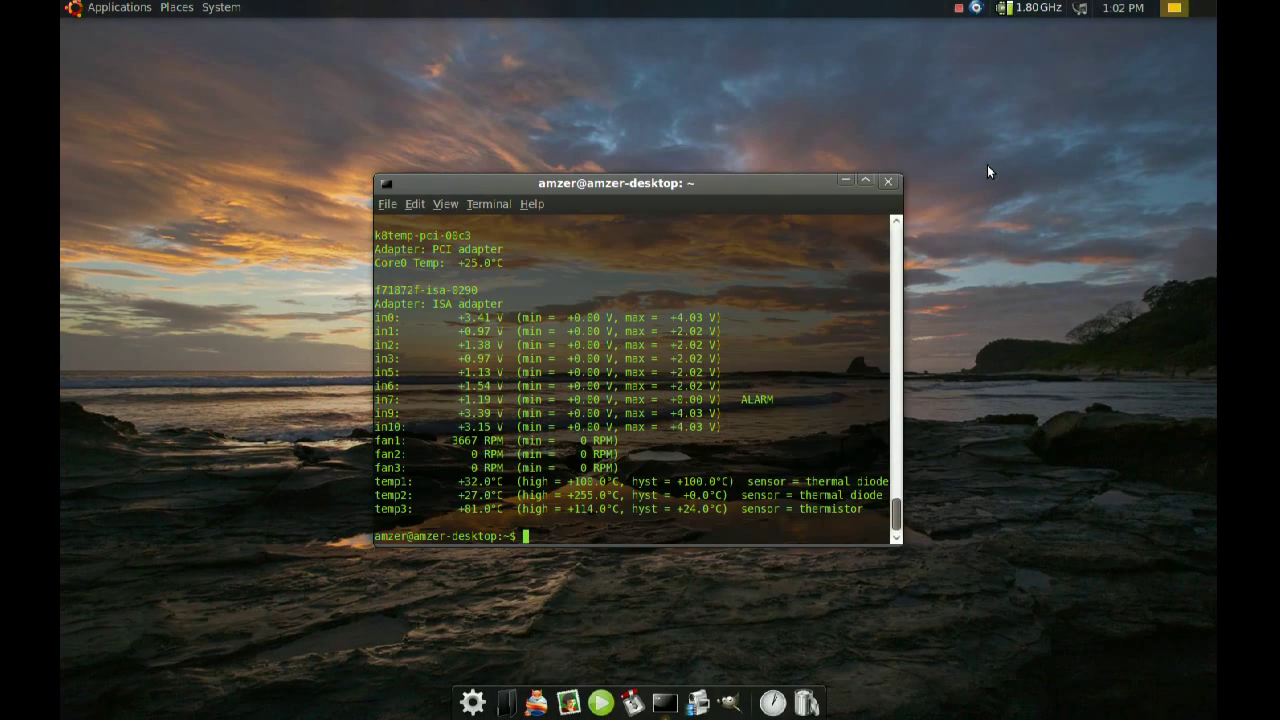
- Close the terminal and add the Hardware Sensors Monitor applet to the top panel via Add to Panel
left_click(888, 182)
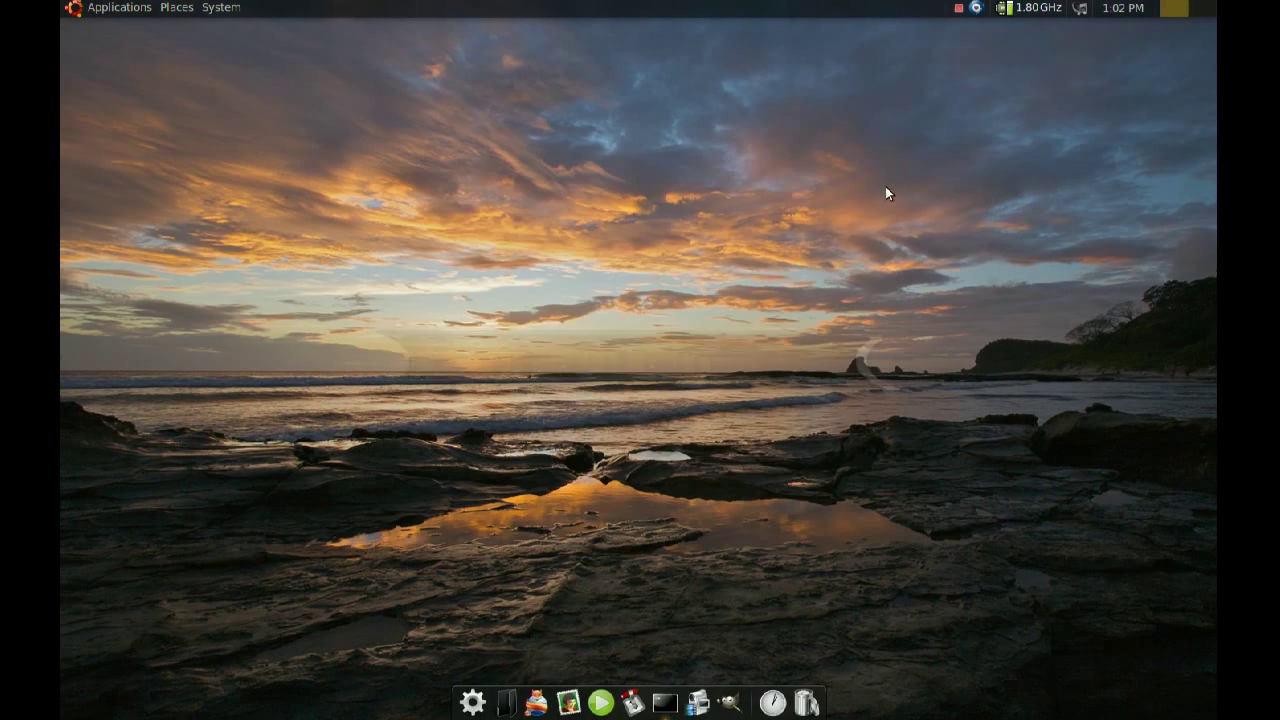
right_click(639, 9)
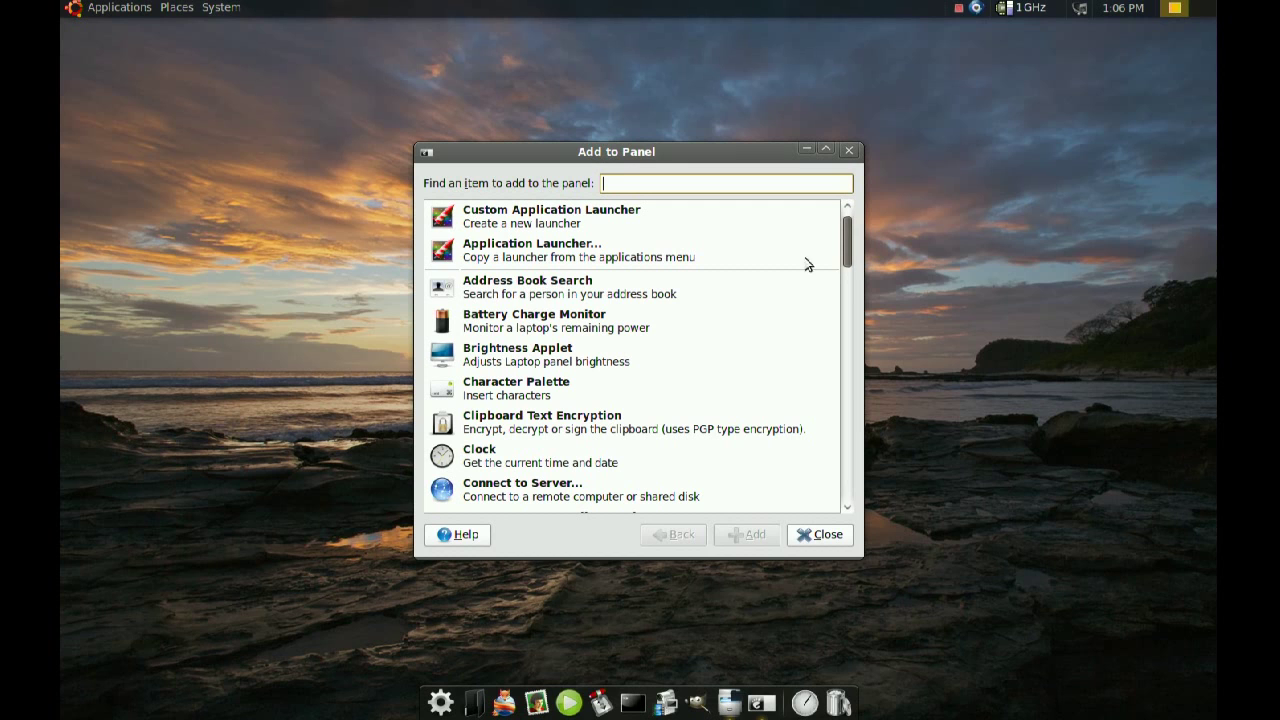
left_click_drag(847, 228, 846, 296)
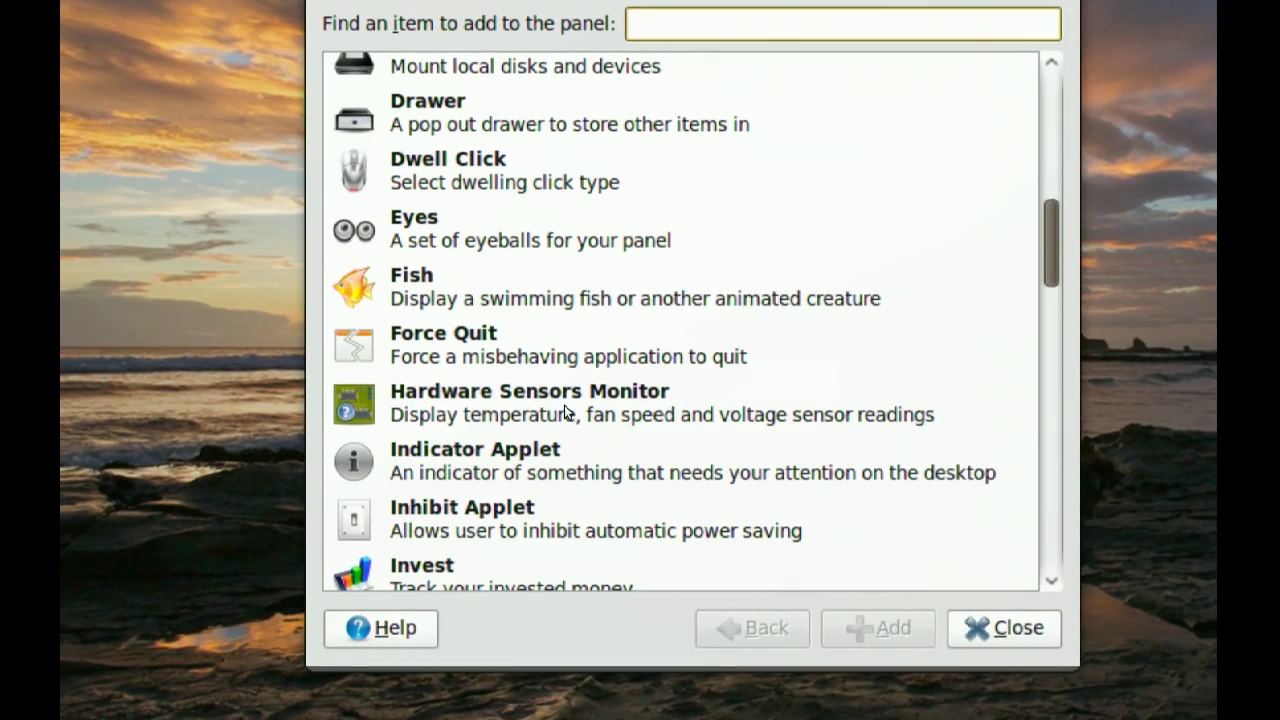
left_click(564, 405)
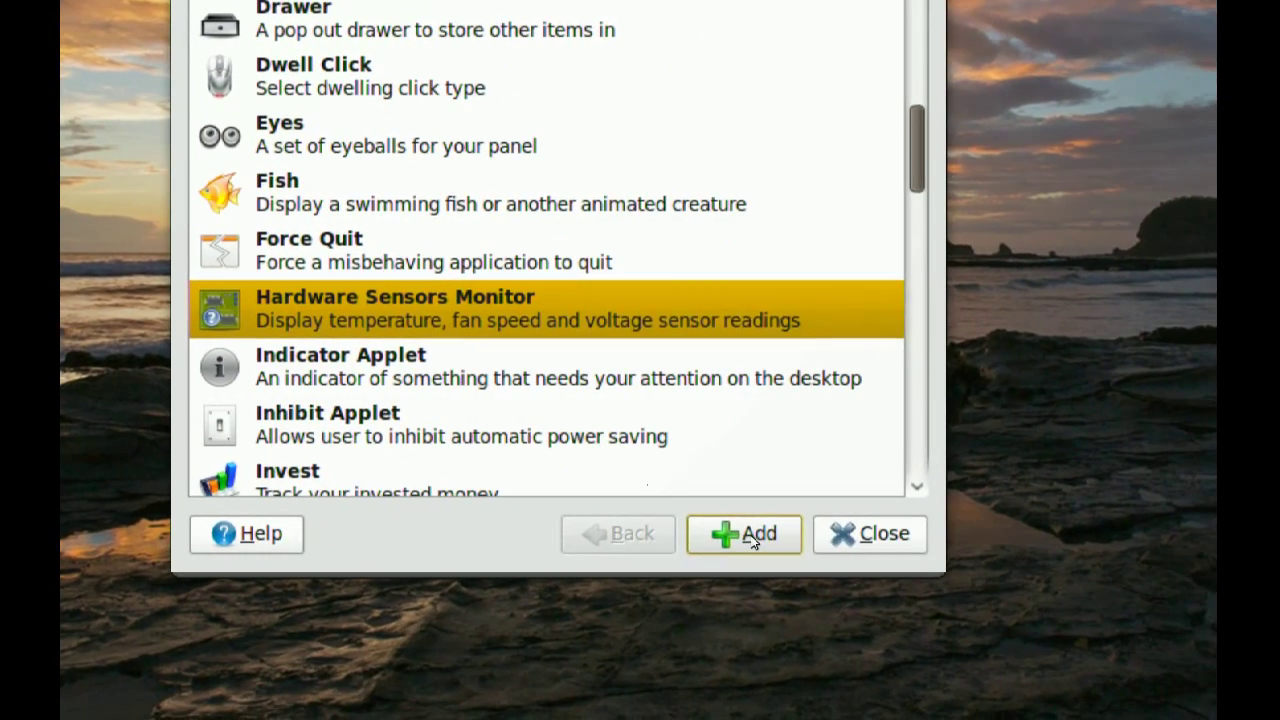
left_click(885, 633)
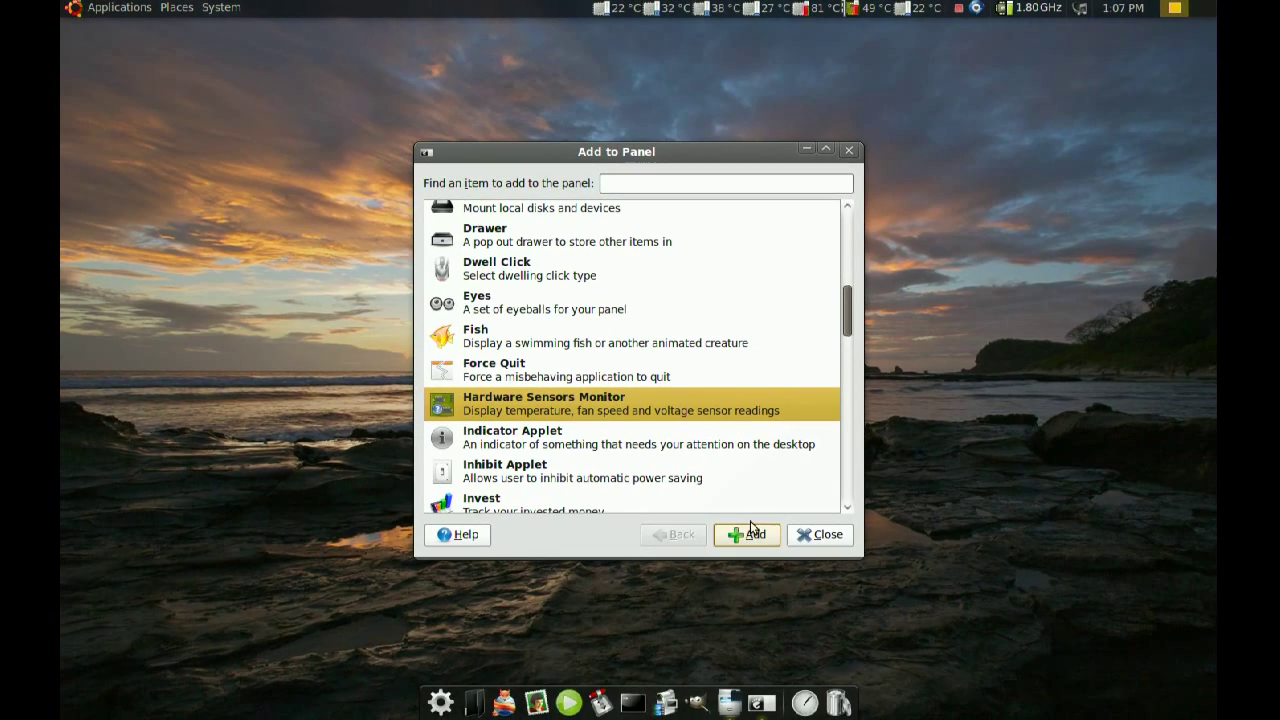
left_click(849, 151)
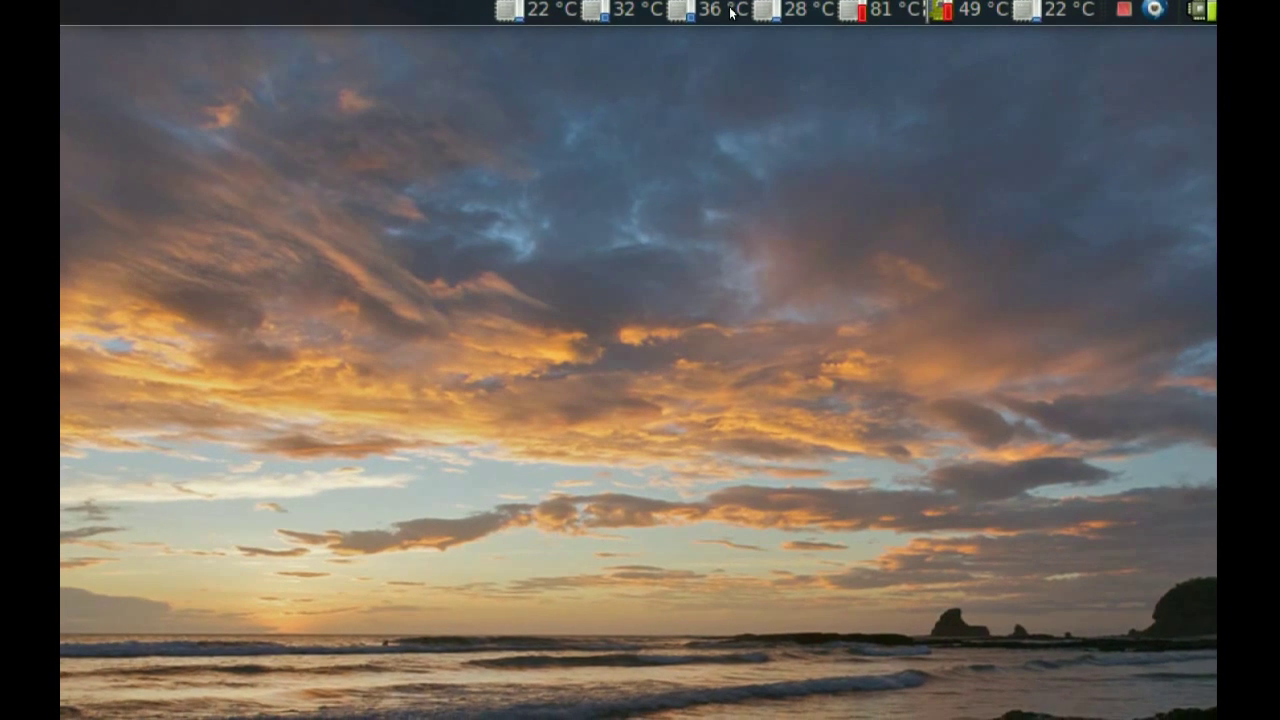
- Open Preferences from the sensors applet's right-click menu in the top panel
right_click(638, 10)
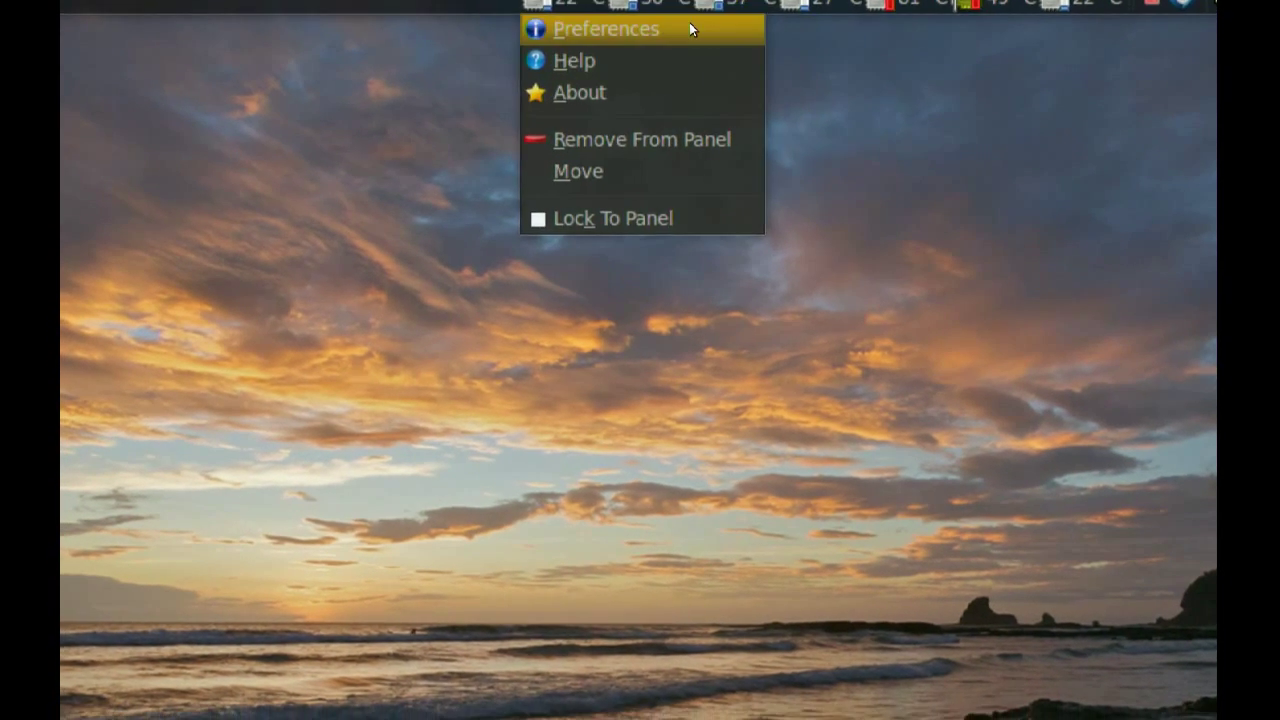
left_click(689, 40)
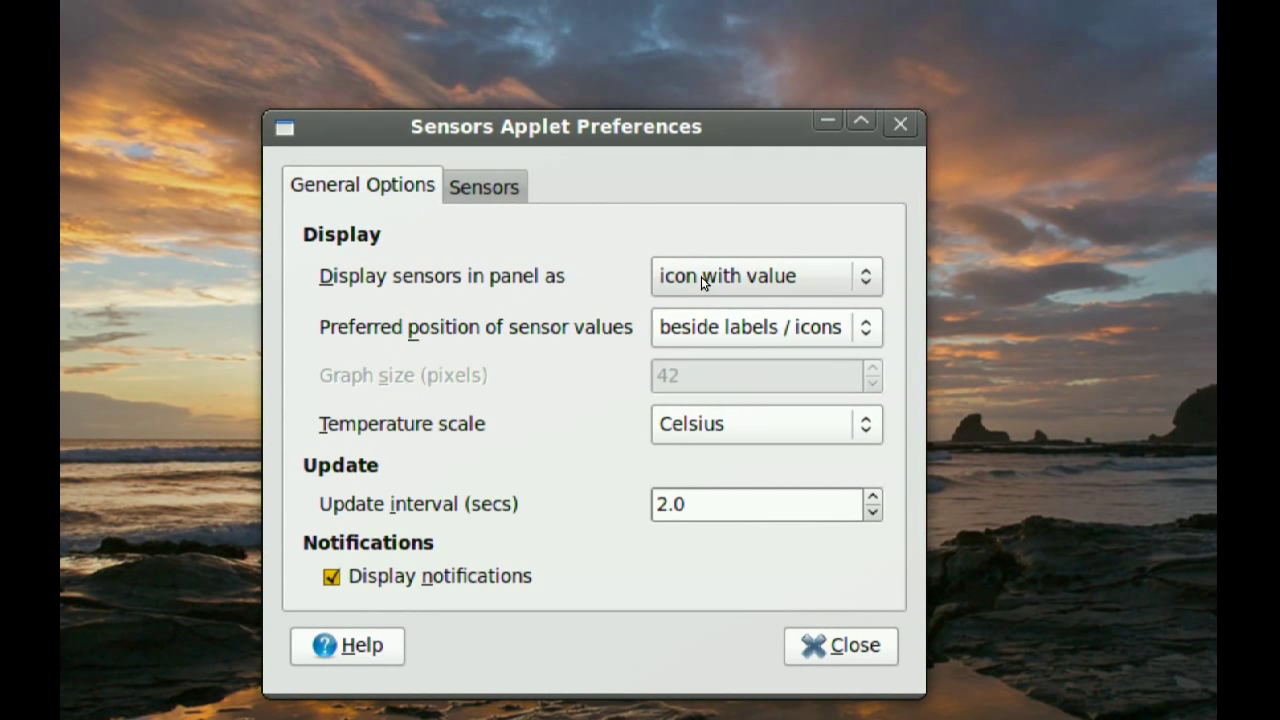
- Set the panel display to 'icon with value' and the temperature scale to Celsius
left_click(747, 231)
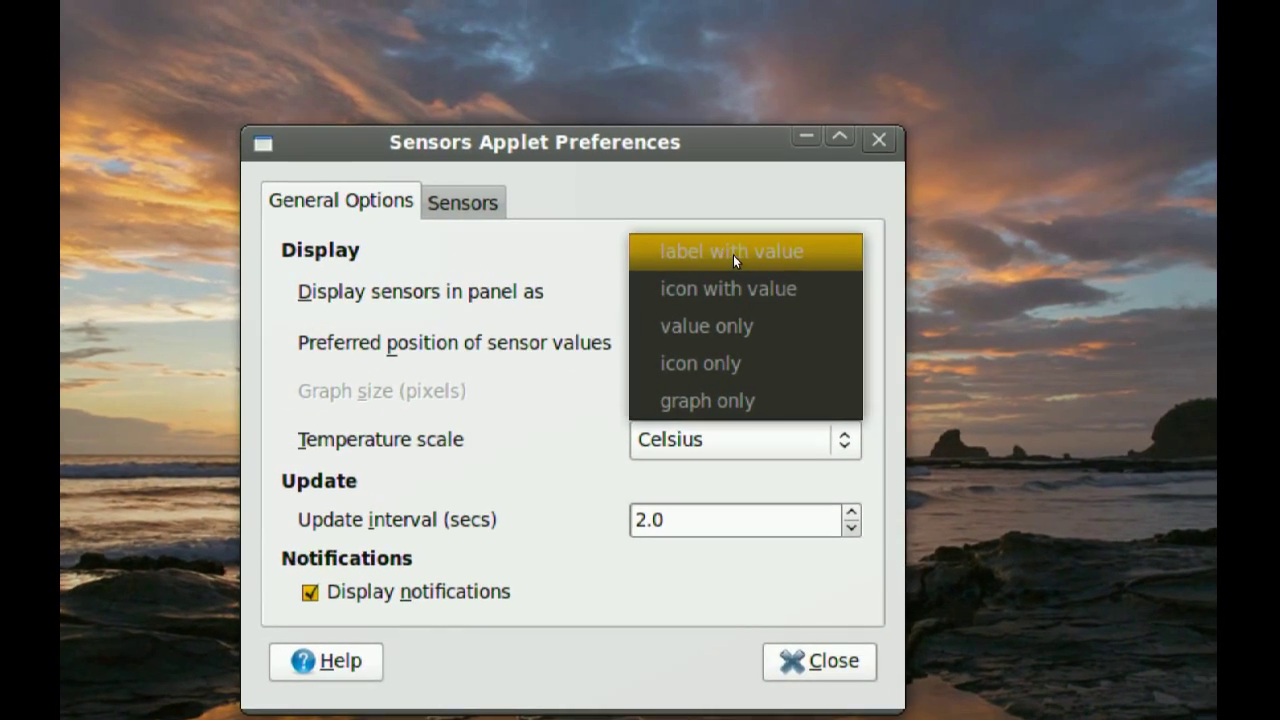
left_click(700, 288)
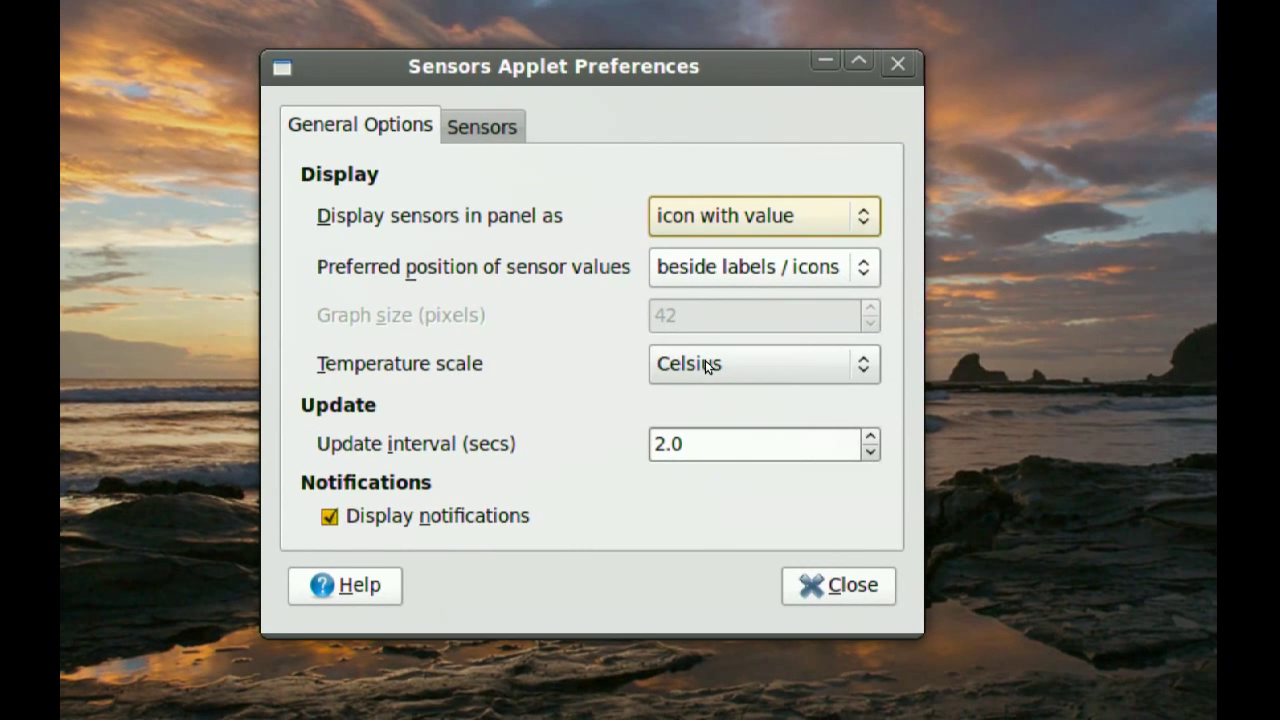
left_click(715, 363)
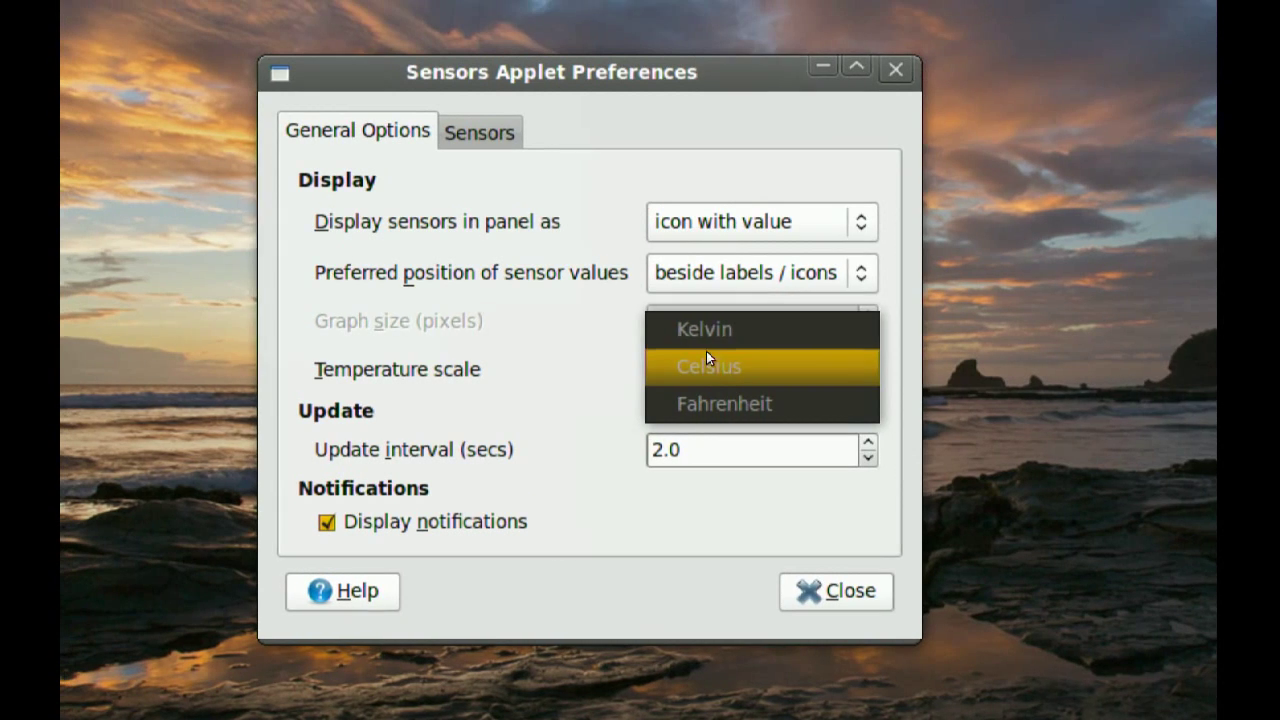
left_click(707, 360)
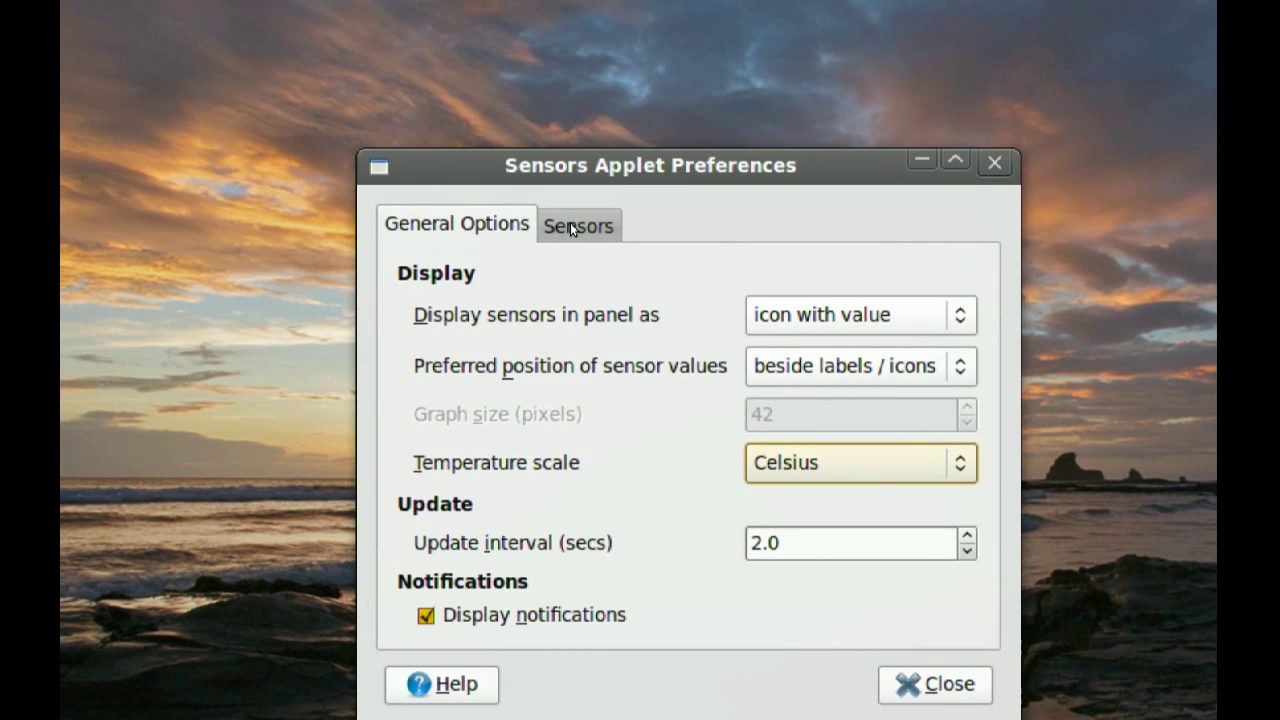
- On the Sensors tab, expand hddtemp and enable the /dev/sg0 and /dev/sg1 disk sensors
left_click(572, 228)
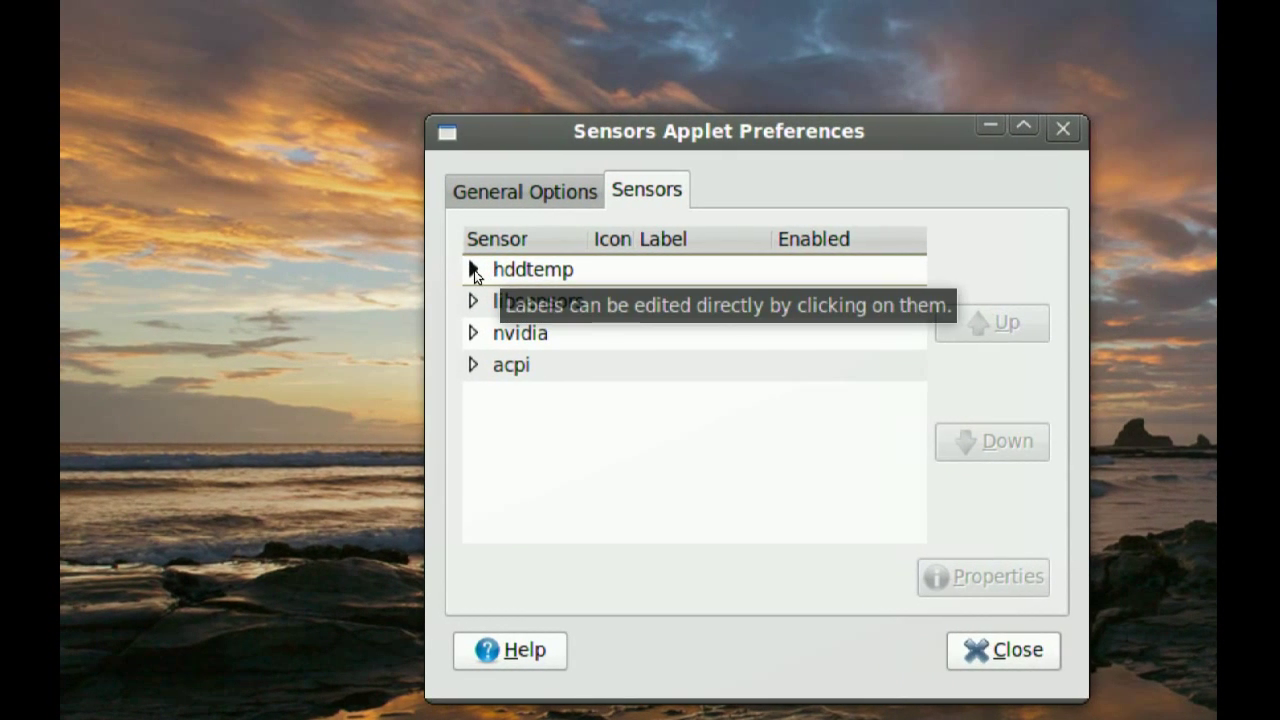
left_click(472, 270)
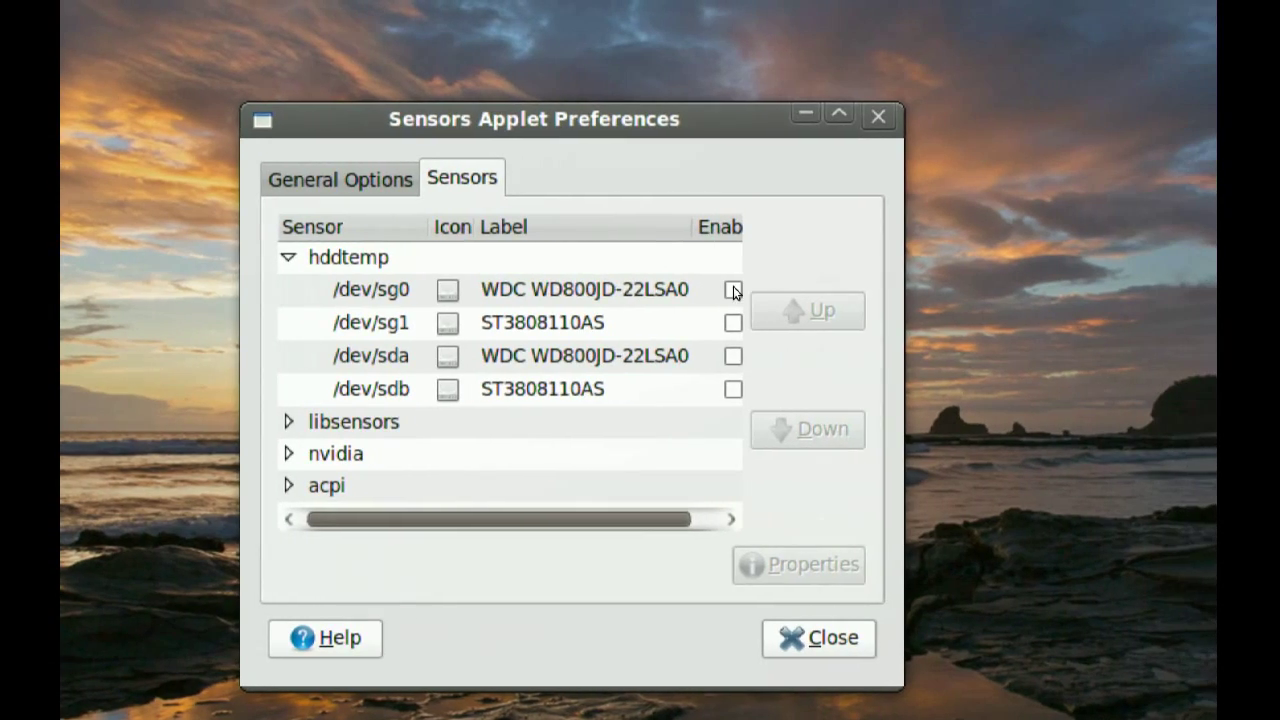
left_click(918, 302)
left_click(732, 311)
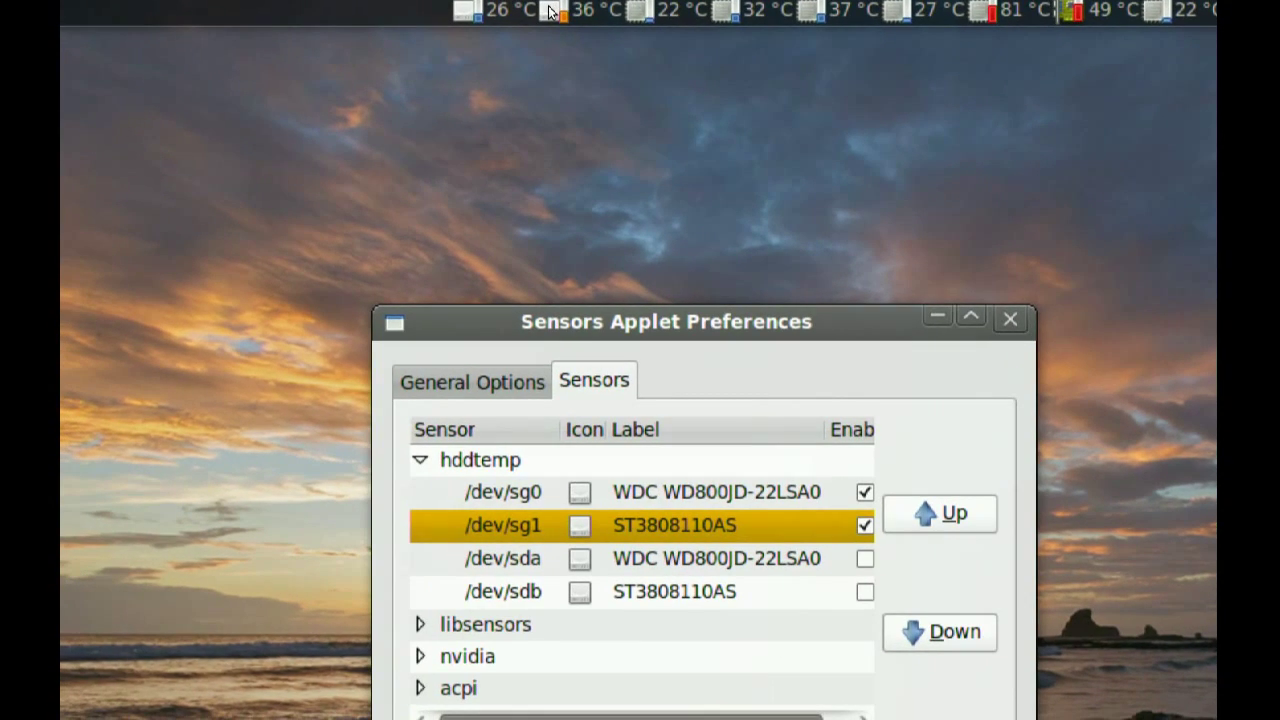
mouse_move(420, 20)
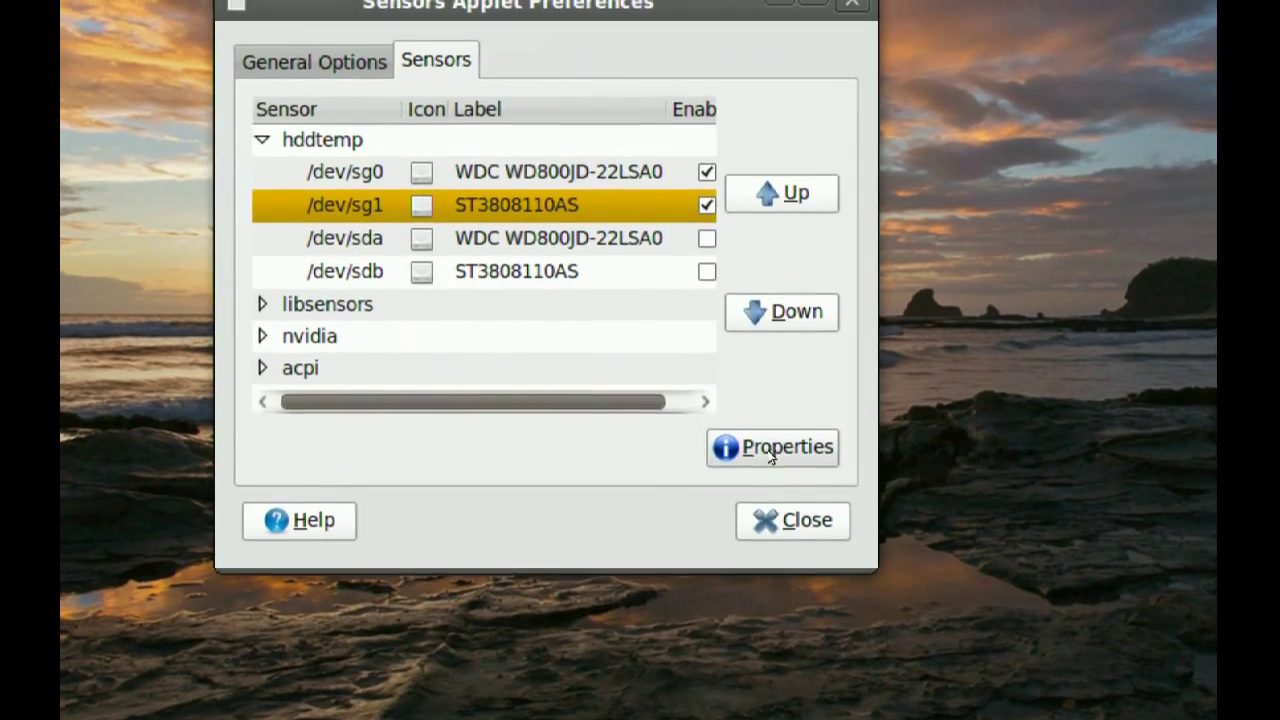
- Enable the alarm in the ST3808110AS sensor's properties, with 20–60 limits, and close them
left_click(858, 552)
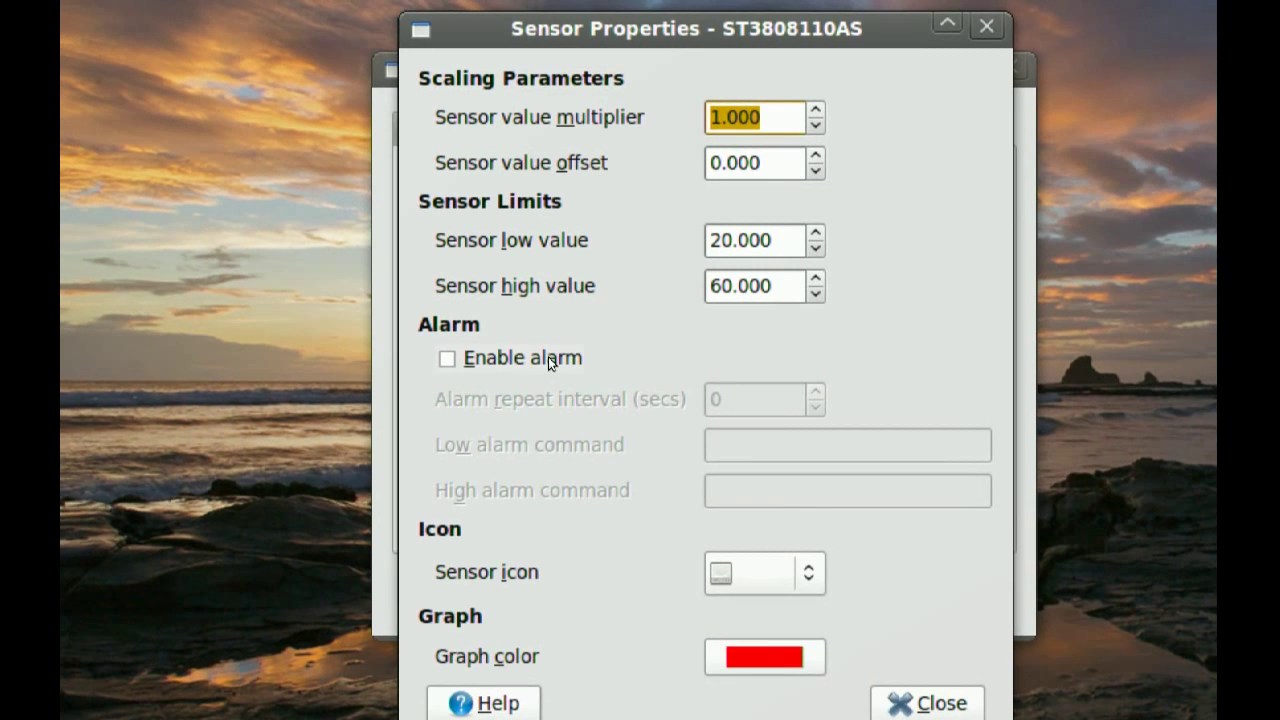
left_click(549, 363)
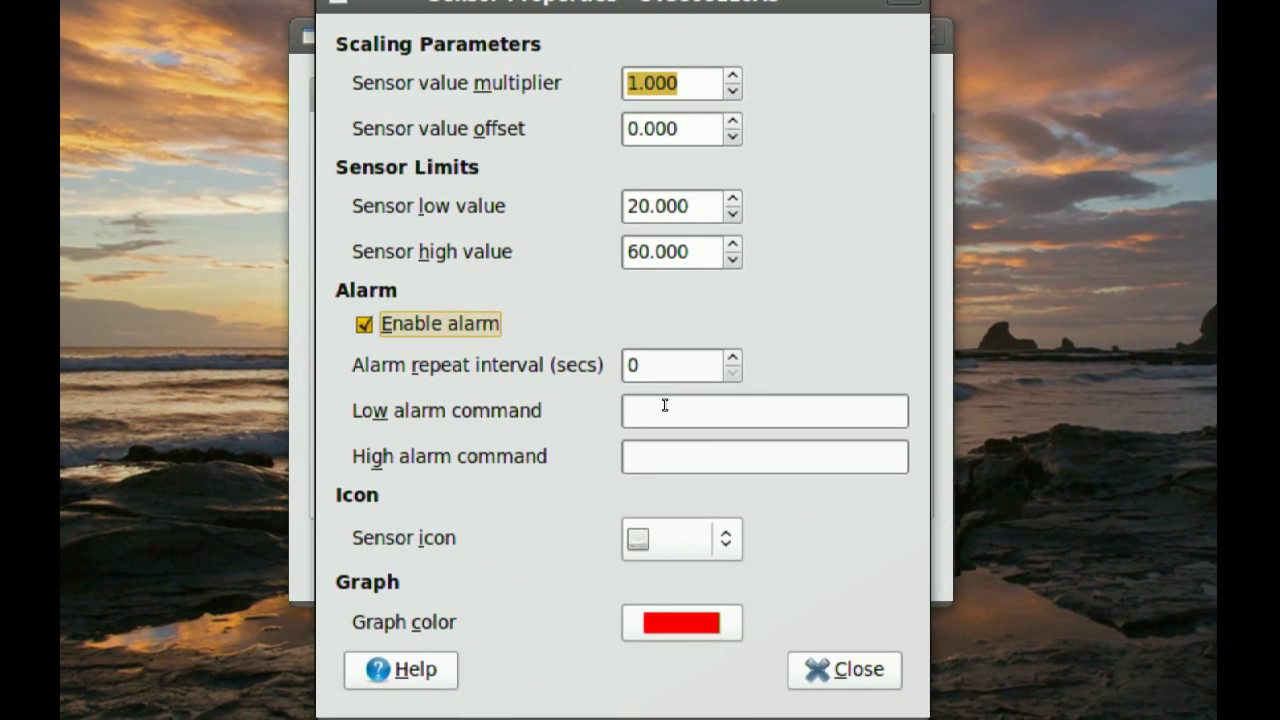
left_click(665, 405)
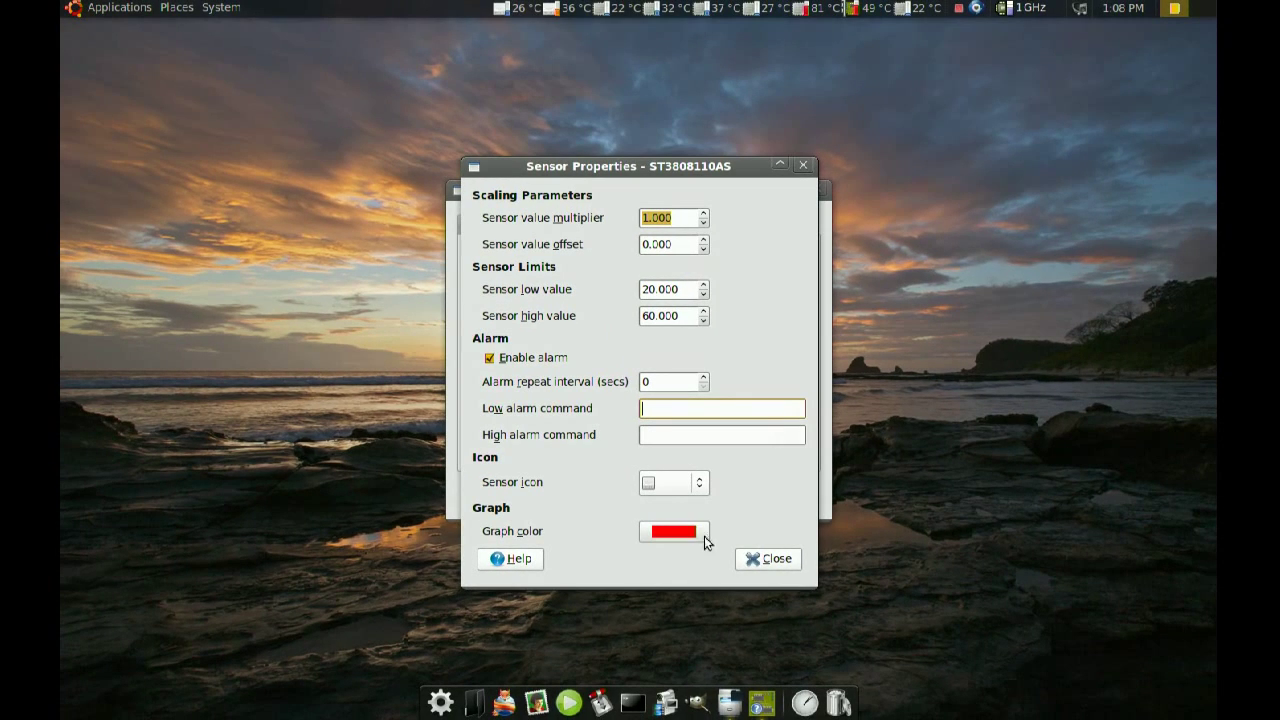
left_click(758, 559)
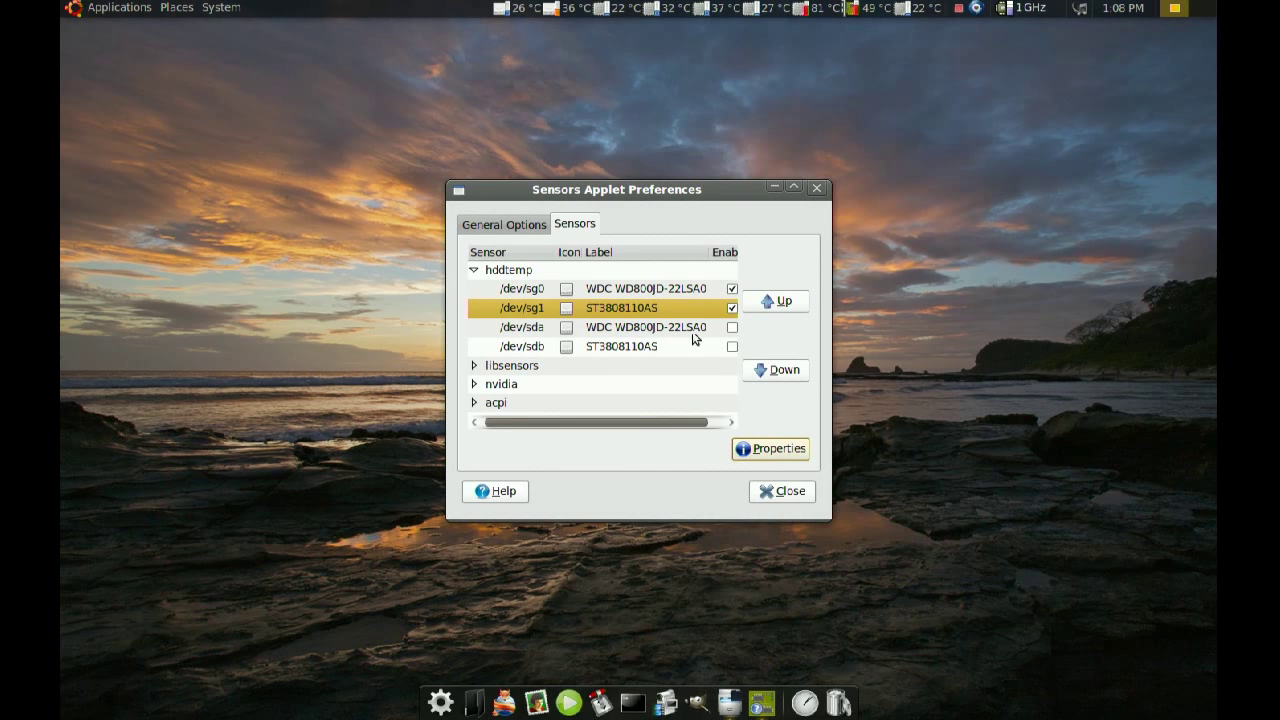
- Enable the fan1 sensor under libsensors so its 3667 RPM reading shows in the panel
left_click_drag(701, 200, 715, 192)
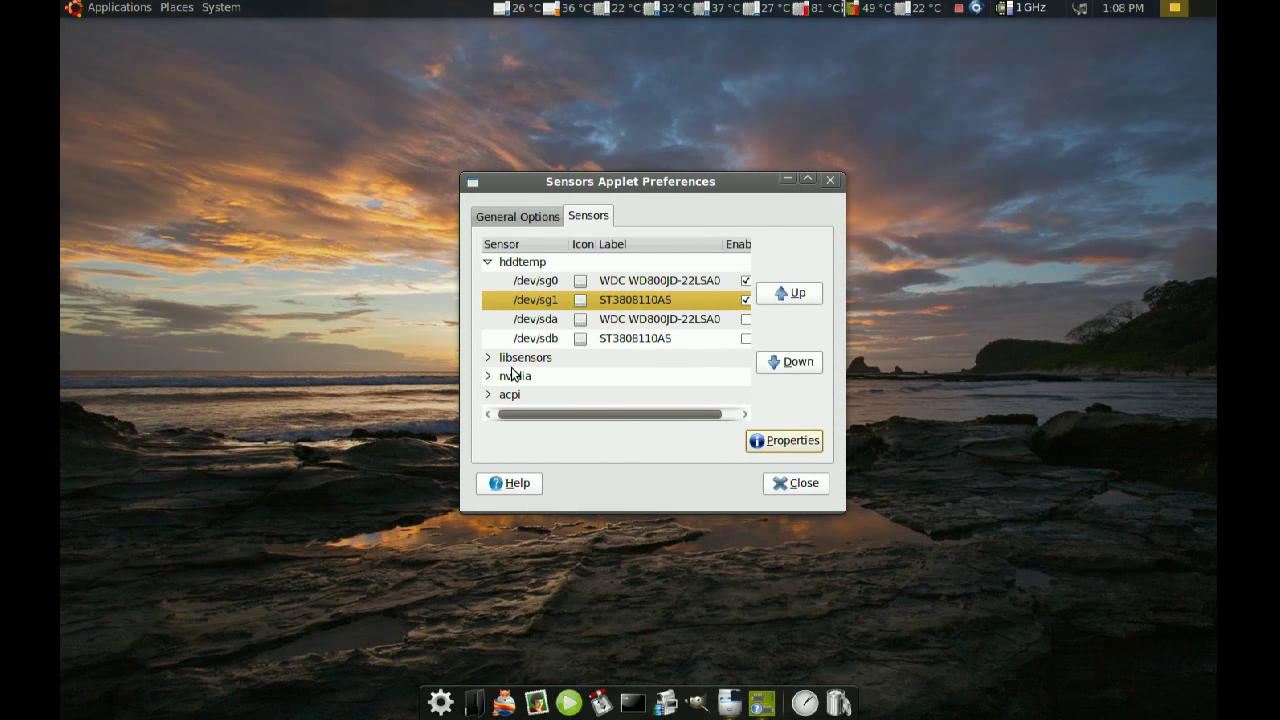
left_click(488, 360)
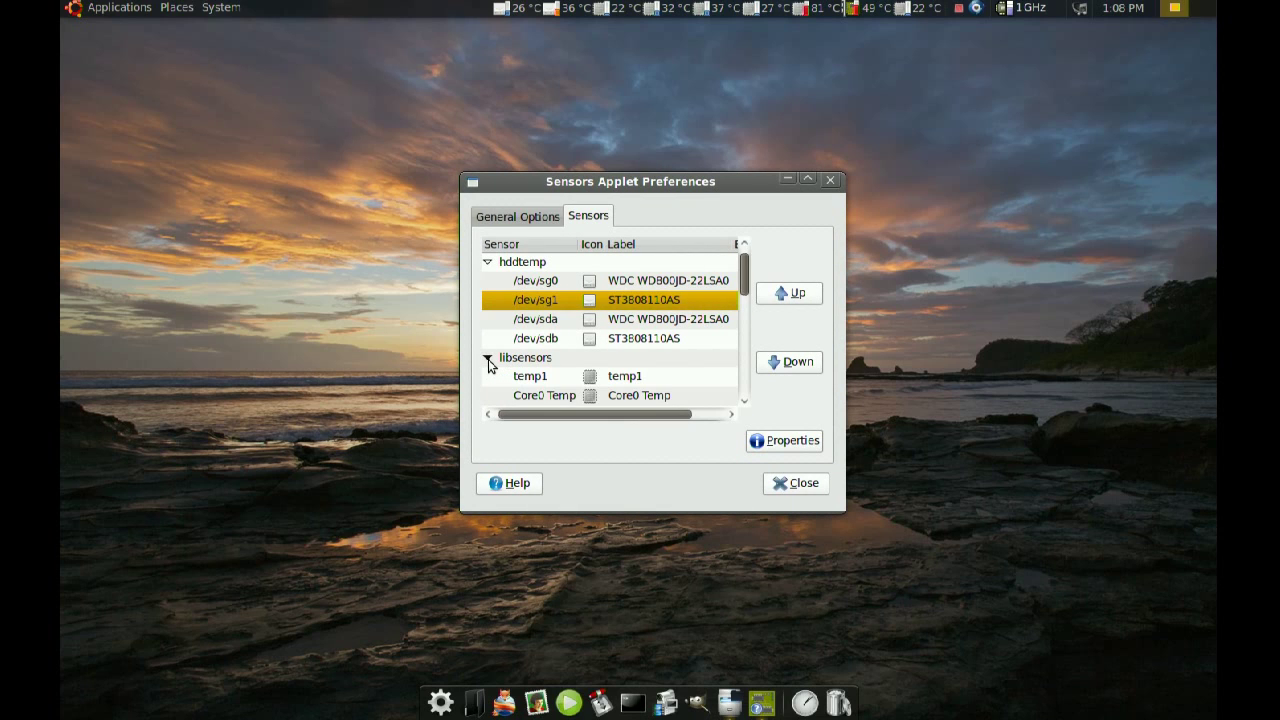
left_click_drag(745, 282, 745, 351)
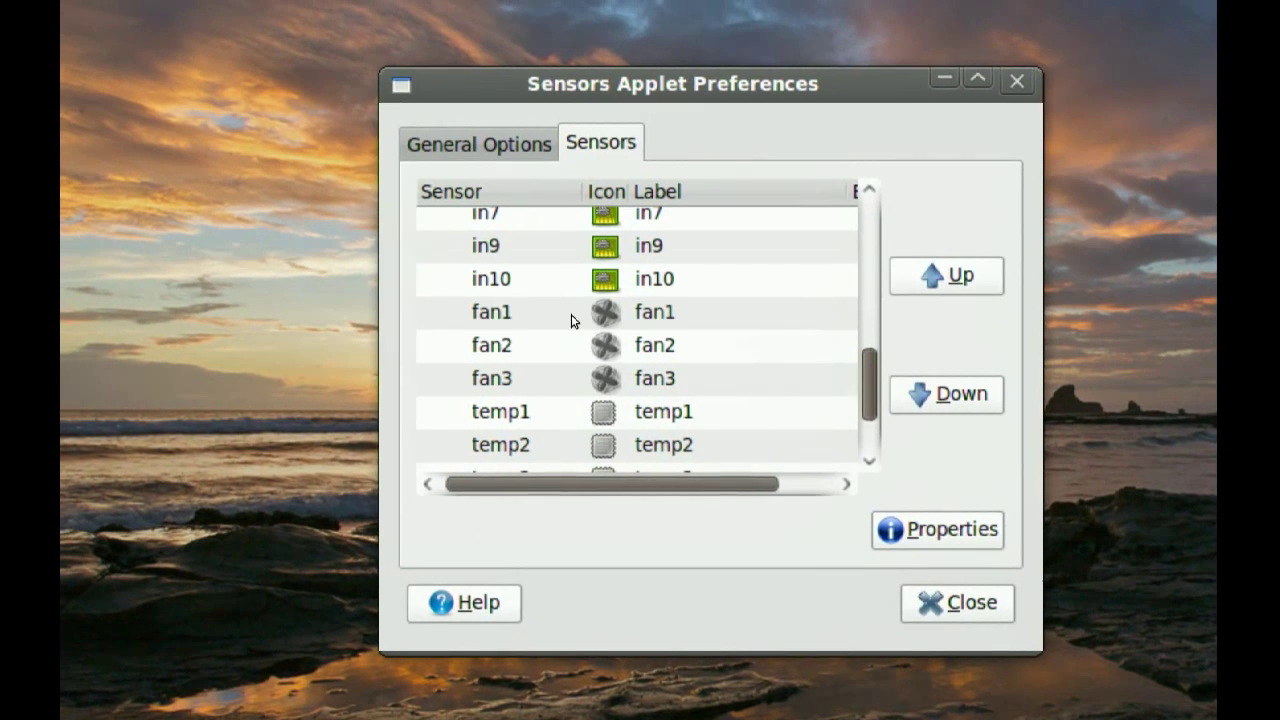
left_click(571, 319)
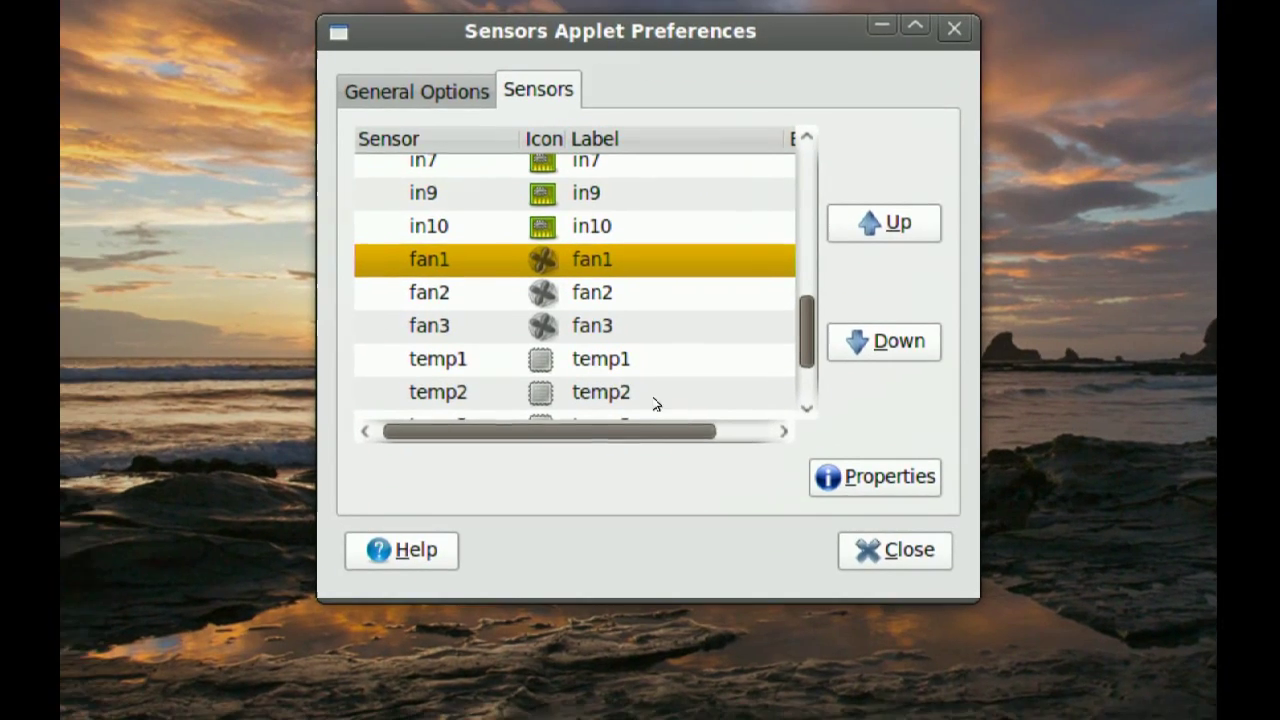
left_click_drag(644, 470, 666, 471)
left_click_drag(675, 420, 707, 420)
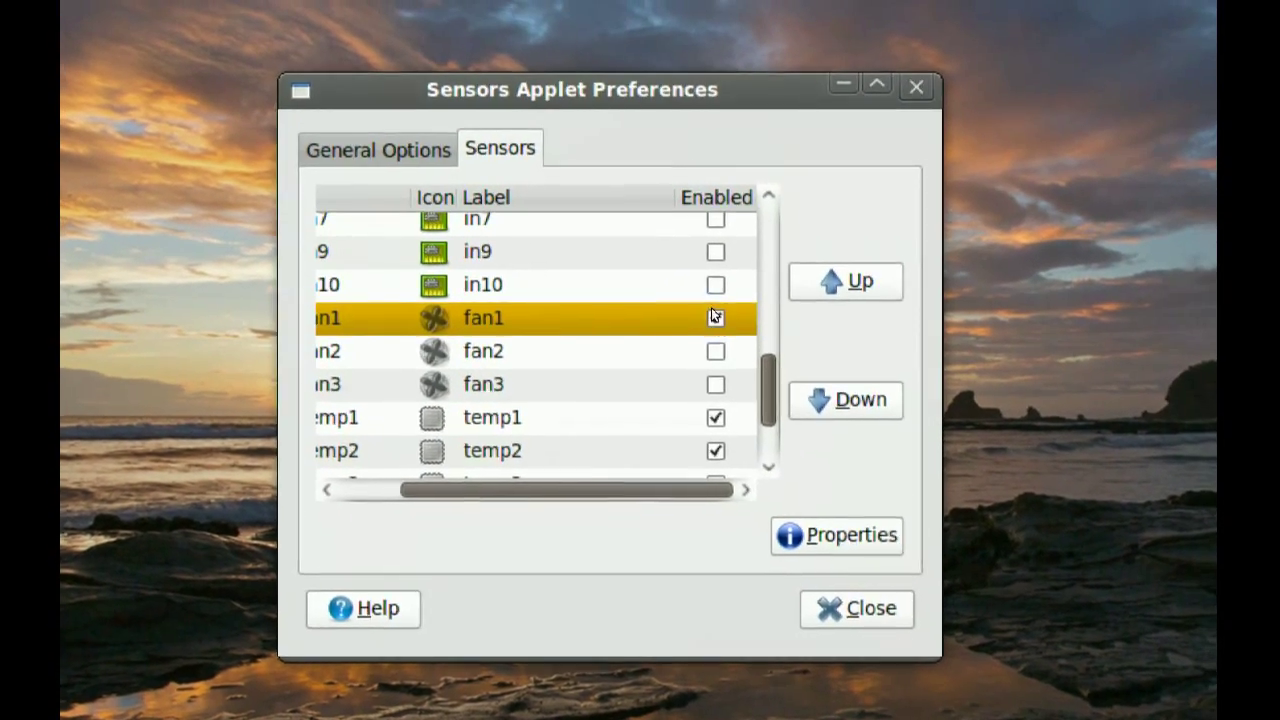
left_click(715, 316)
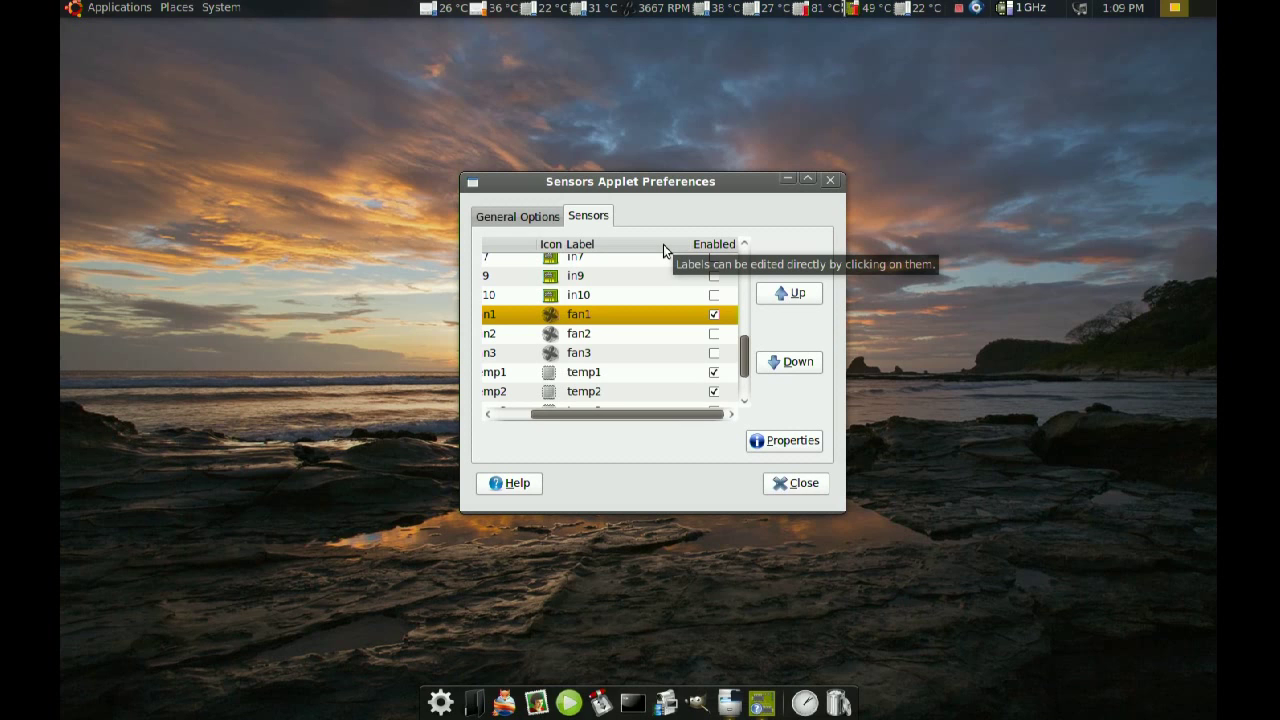
- Close Sensors Applet Preferences, leaving temperatures and the 3667 RPM fan reading on the panel
scroll(746, 345, "up", 1)
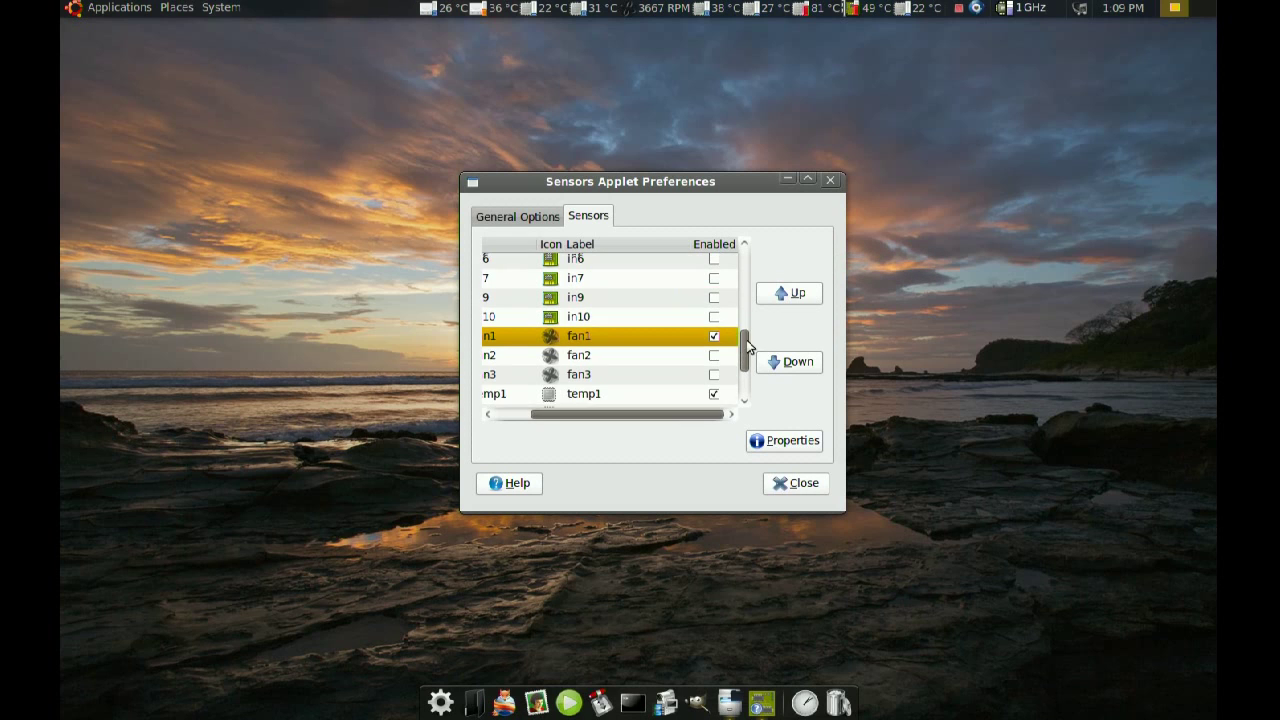
scroll(745, 342, "up", 2)
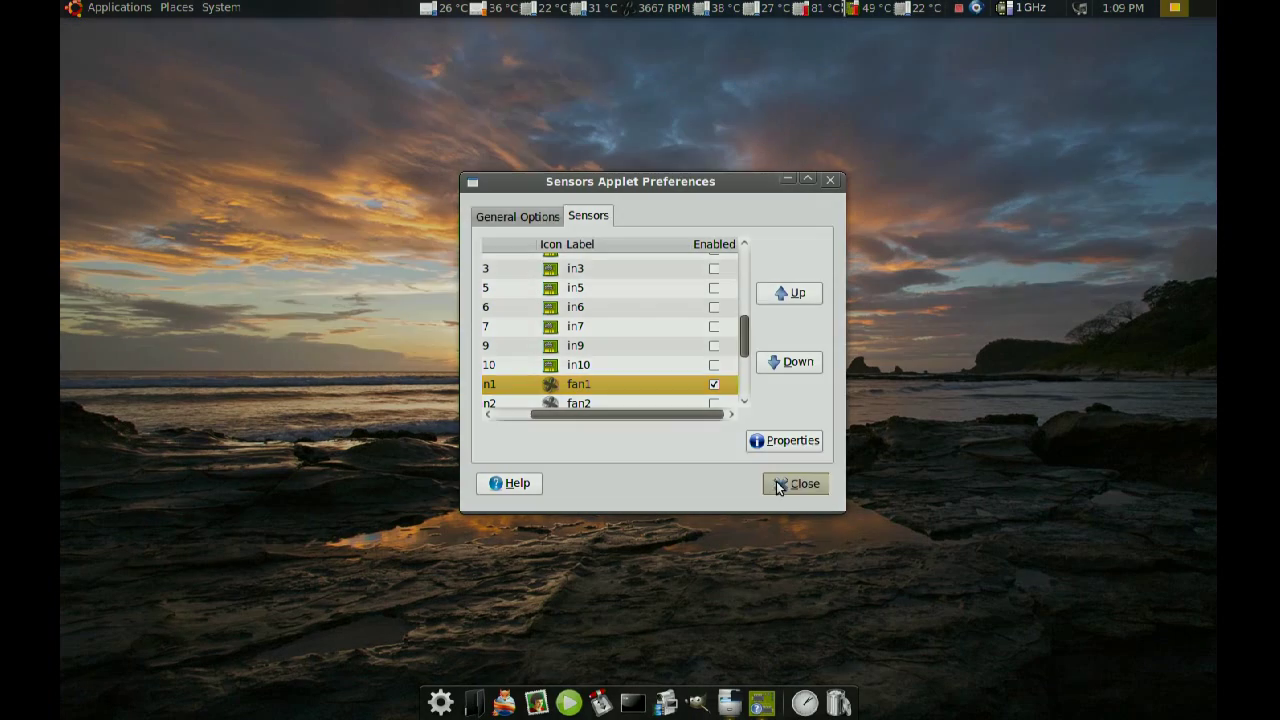
left_click(772, 487)
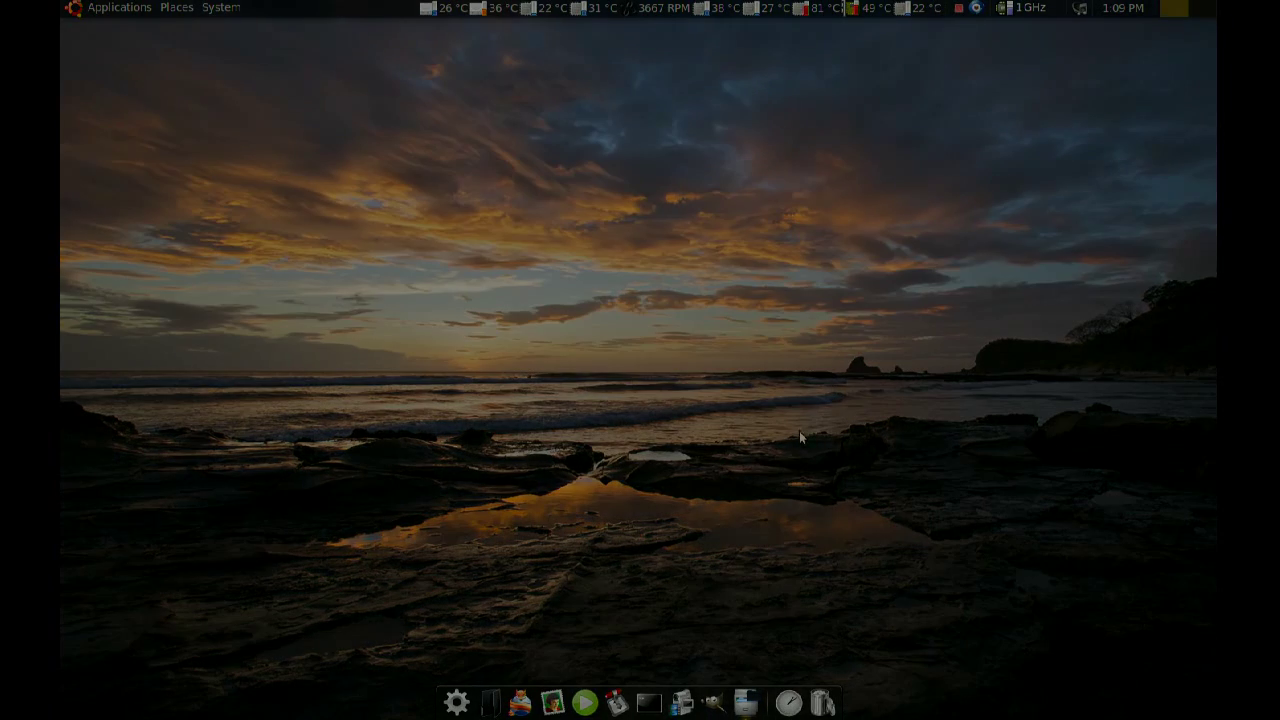